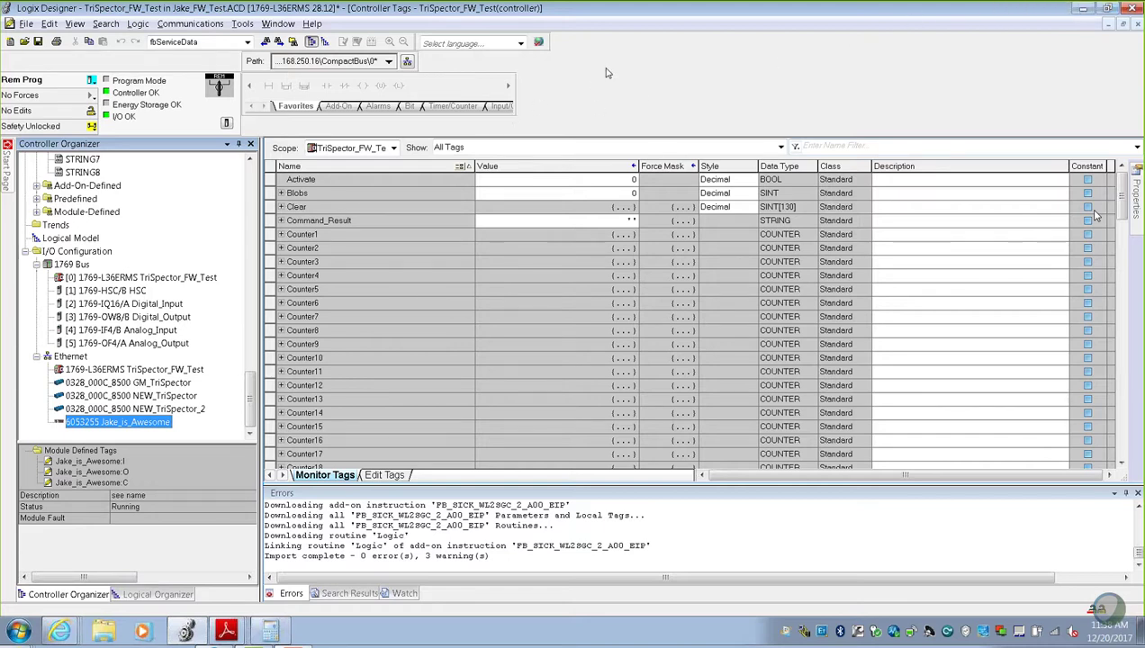
Step: Search the SICK website for part 6053255 and show the IOLG2EI-03208R01 product's downloads
mouse_move(122, 425)
mouse_move(64, 636)
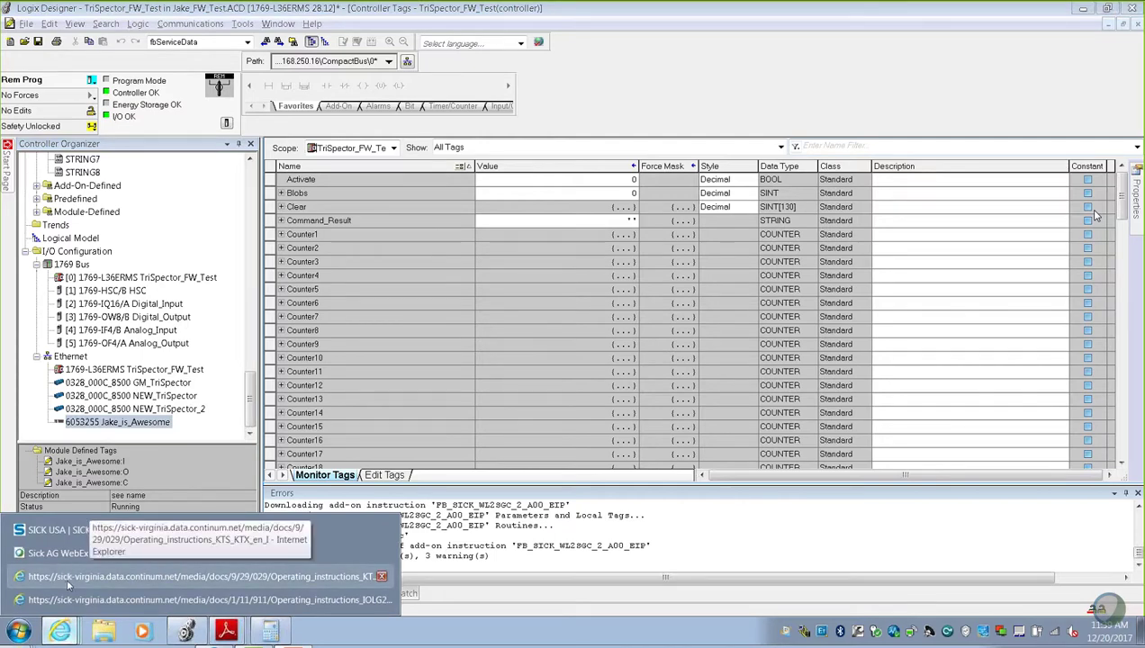
left_click(72, 529)
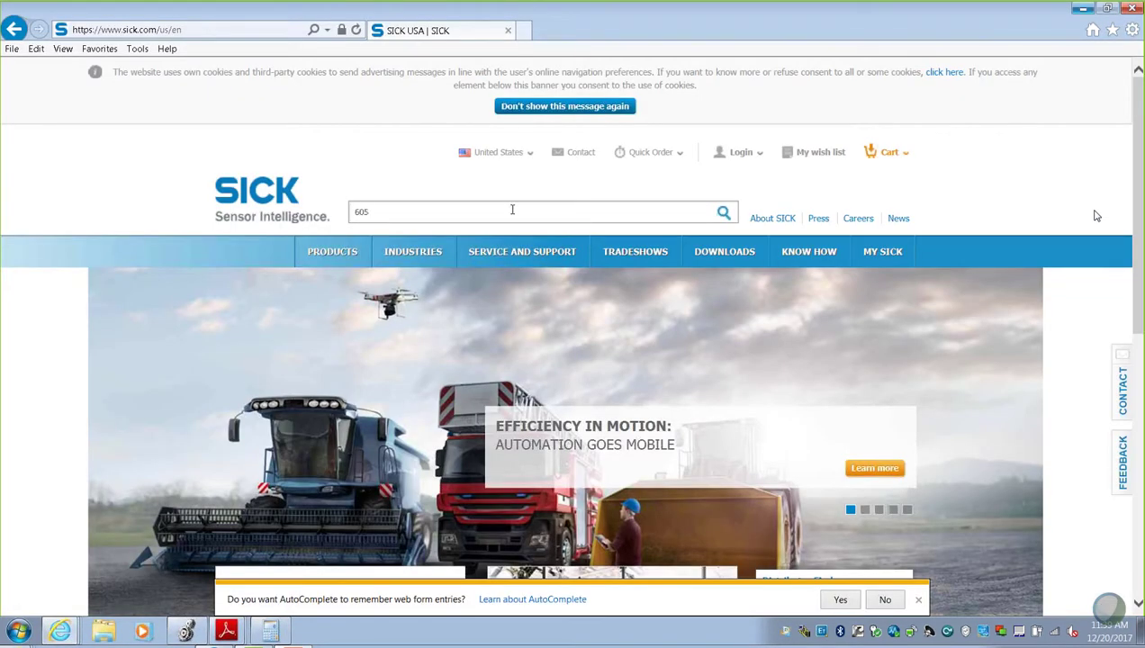
left_click(512, 210)
type("605")
key("alt+Tab")
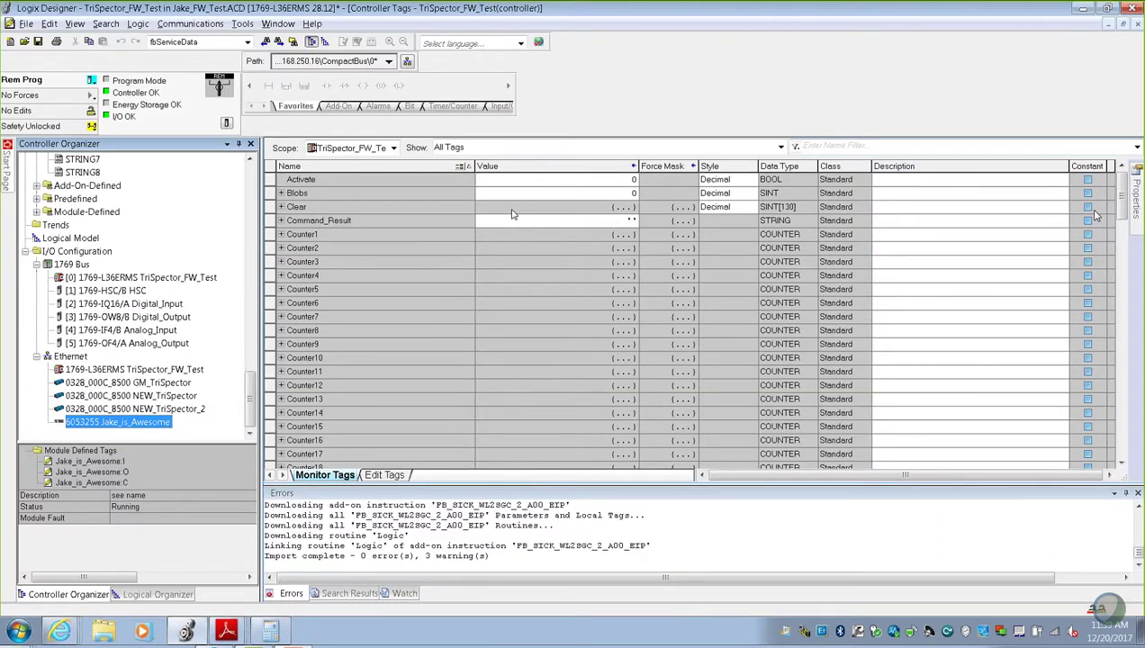
key("alt+Tab")
type("3")
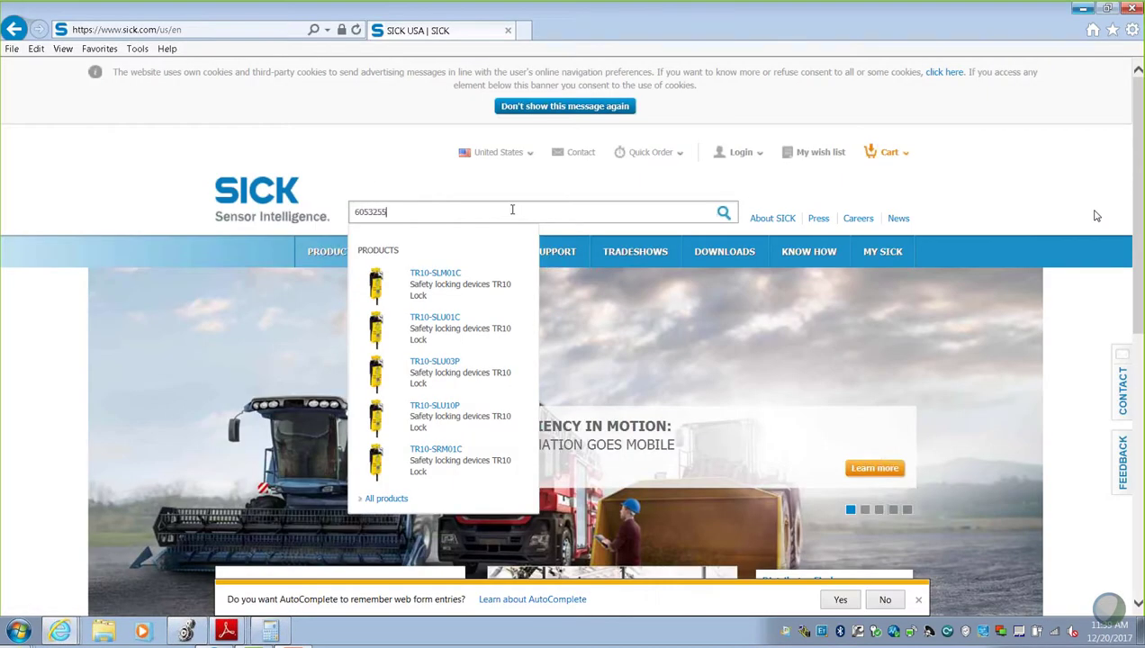
key("Return")
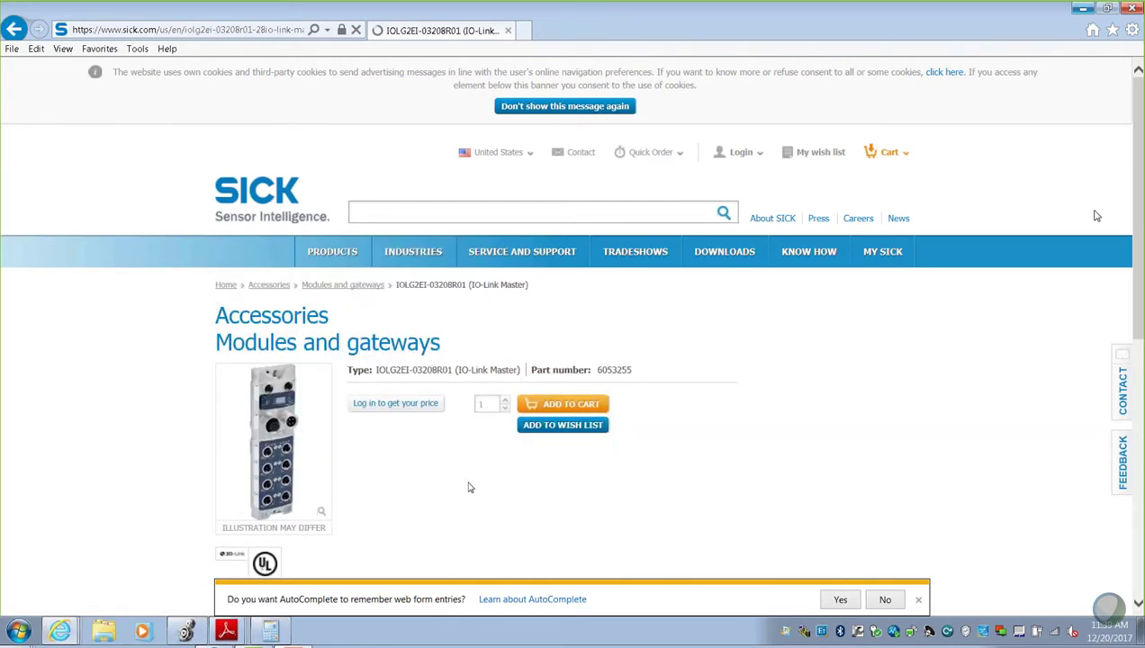
scroll(465, 482, "down", 2)
left_click(335, 470)
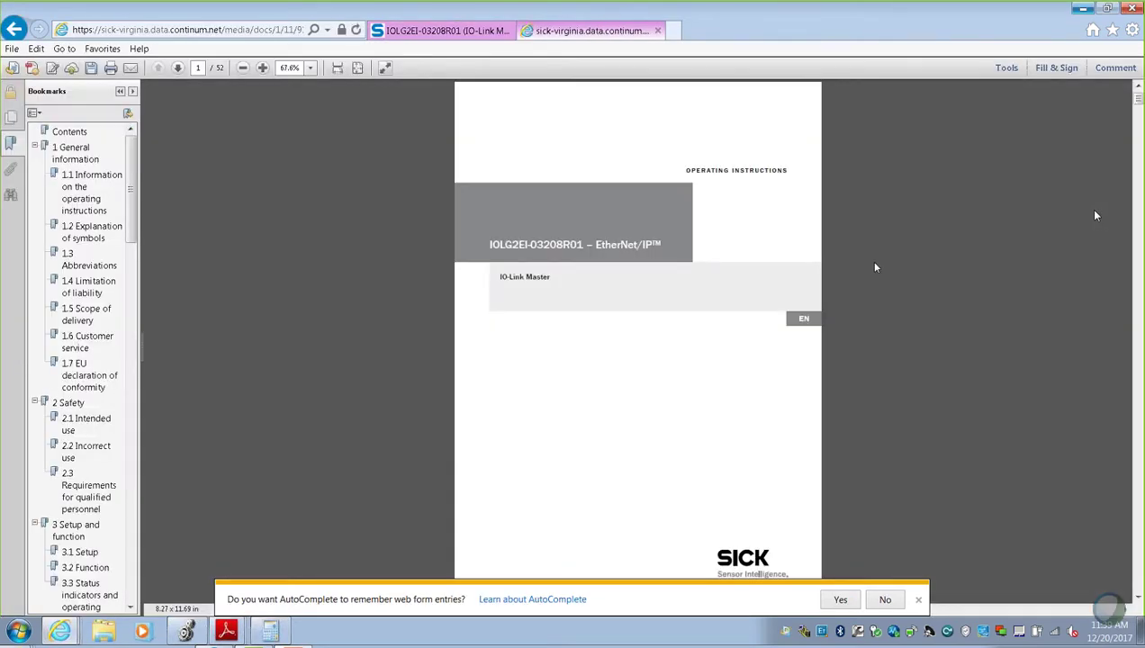
Step: Go to page 25 of the manual to view the Table 18 input data byte ranges per IO-Link port
scroll(928, 252, "down", 10)
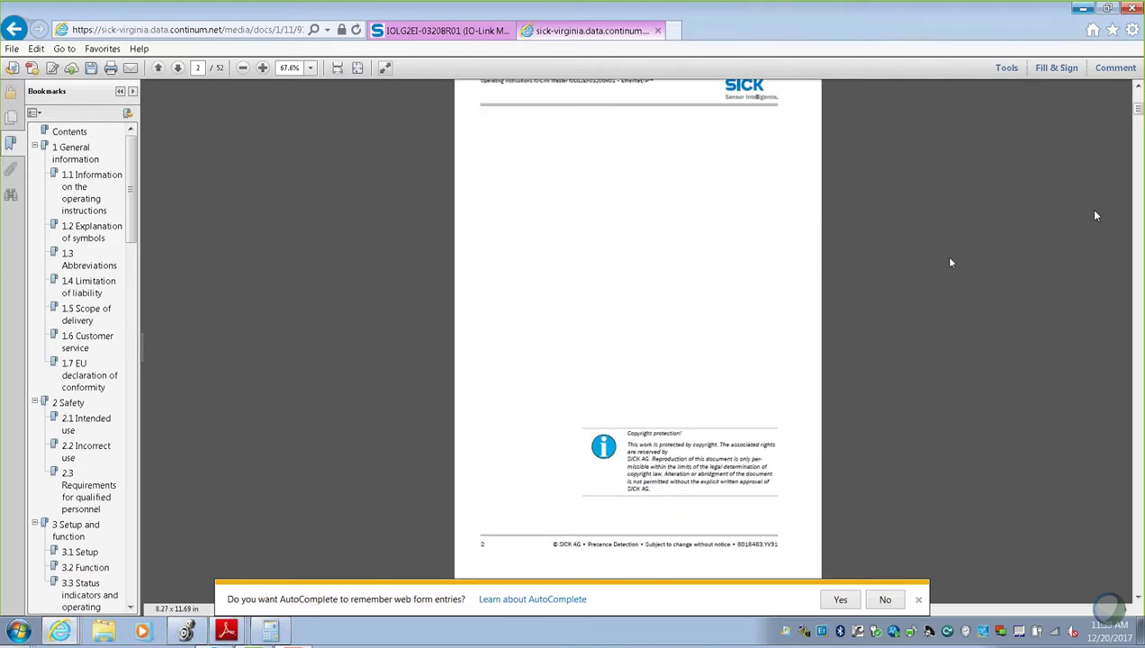
scroll(950, 262, "down", 10)
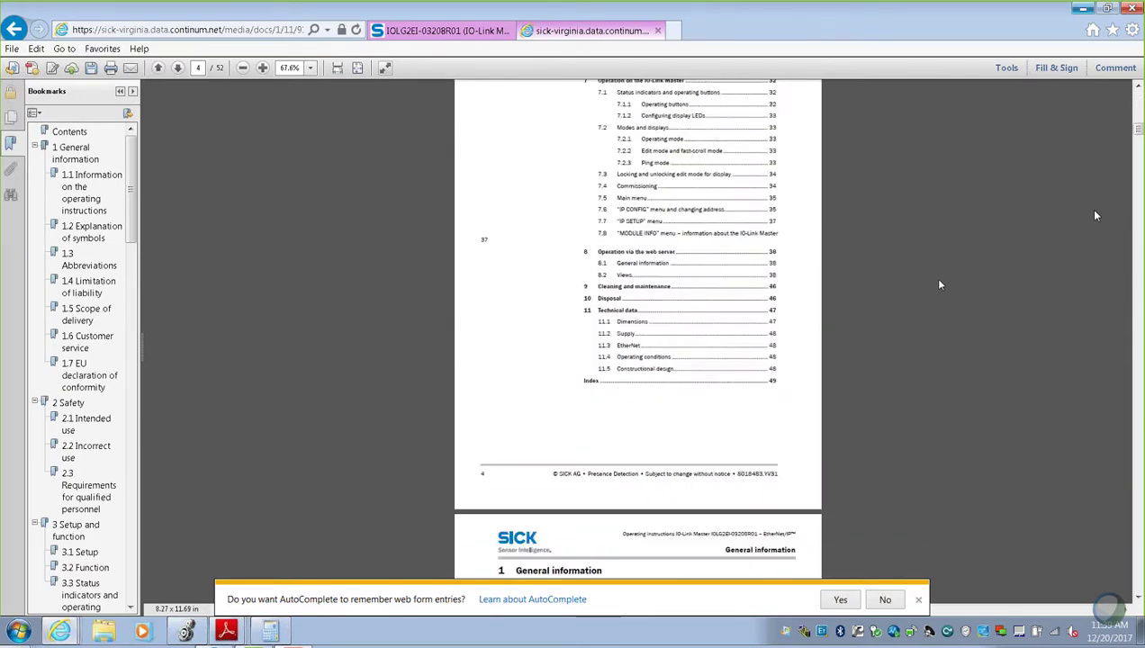
scroll(945, 281, "down", 8)
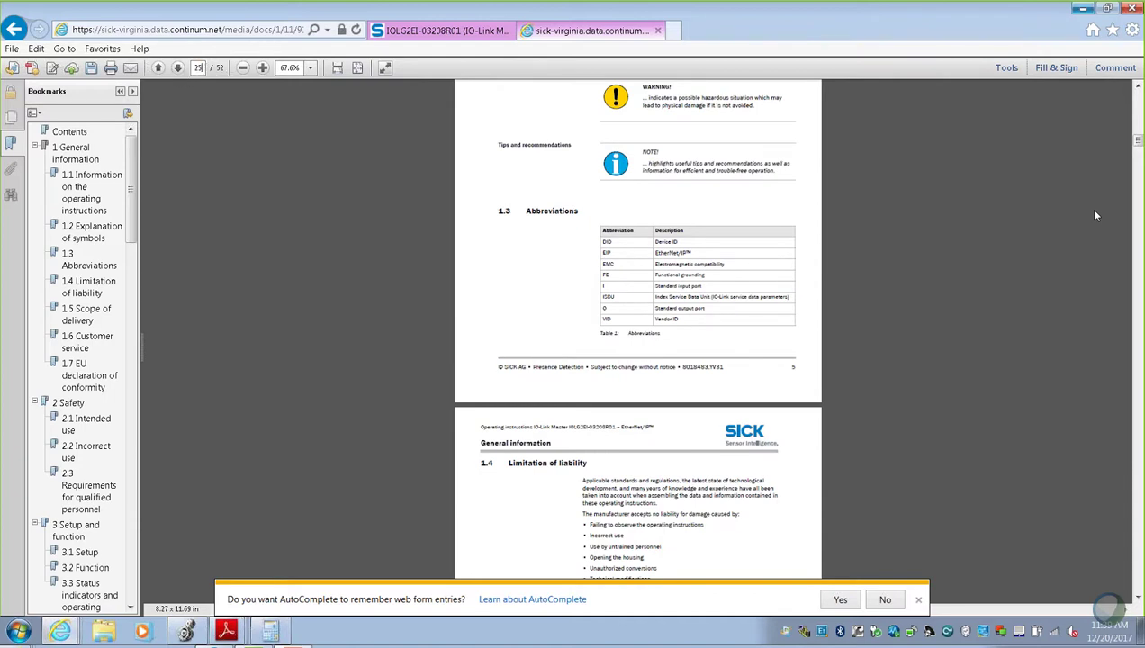
key("Return")
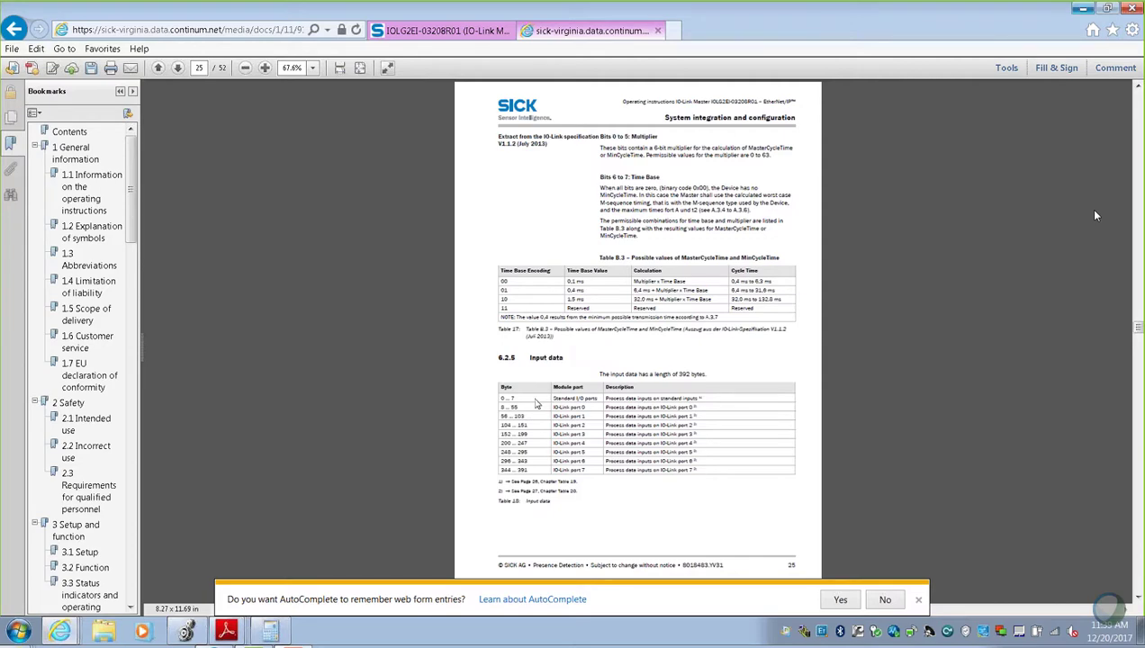
scroll(1097, 217, "up", 3)
scroll(1097, 216, "up", 2)
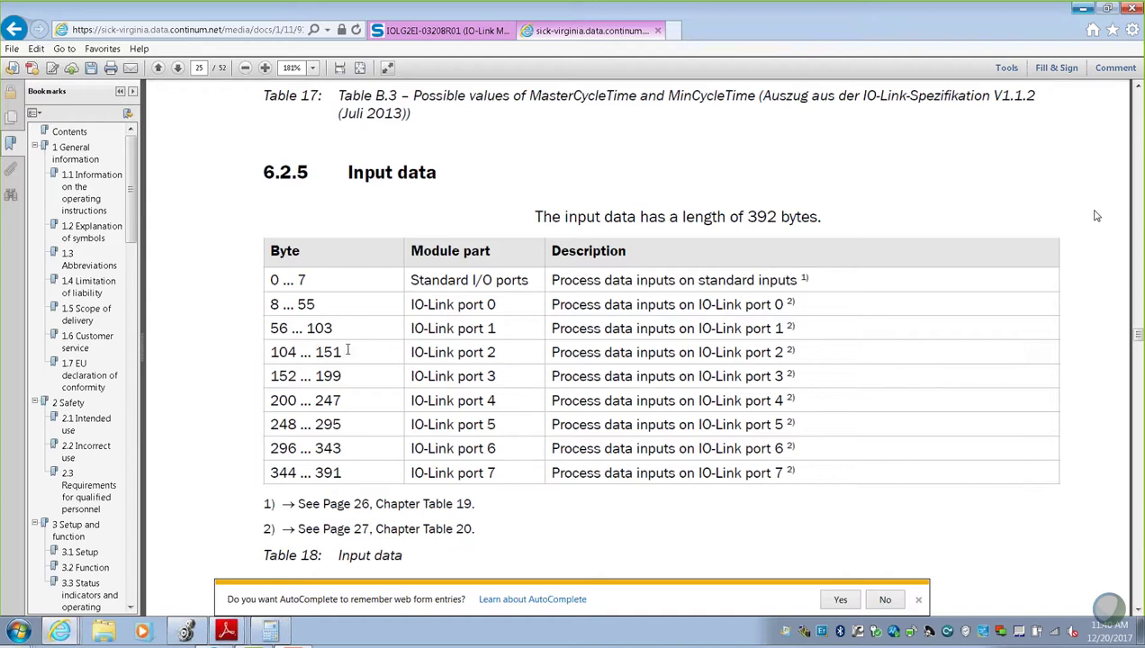
Step: Back in Logix Designer, show the controller-scoped tags list
key("alt+Tab")
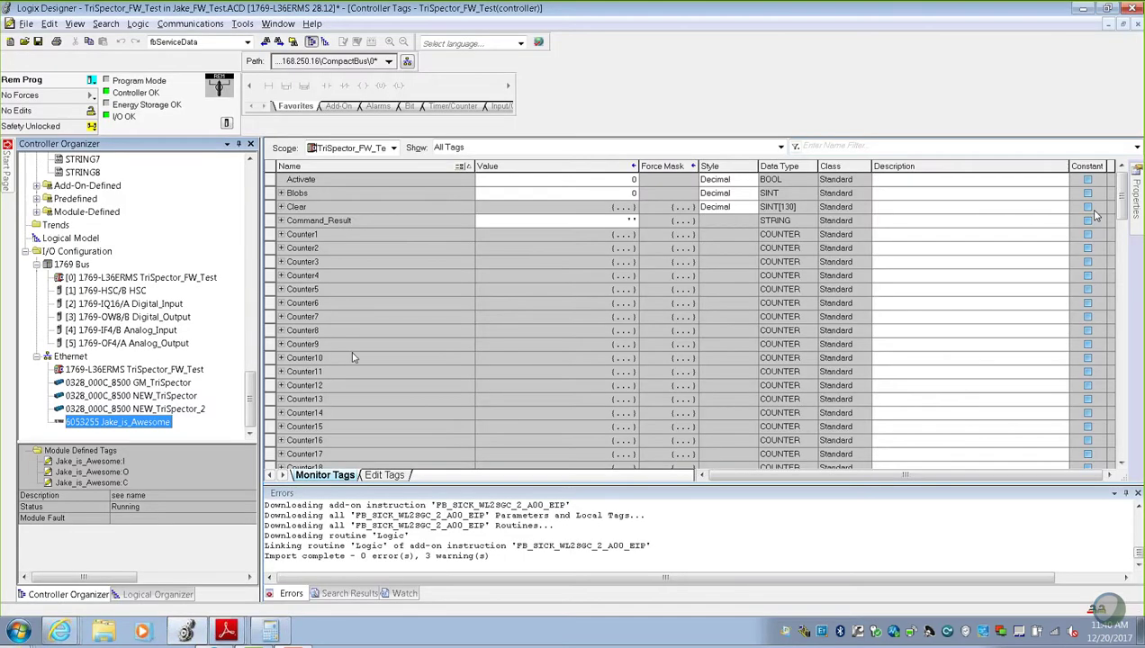
left_click(394, 316)
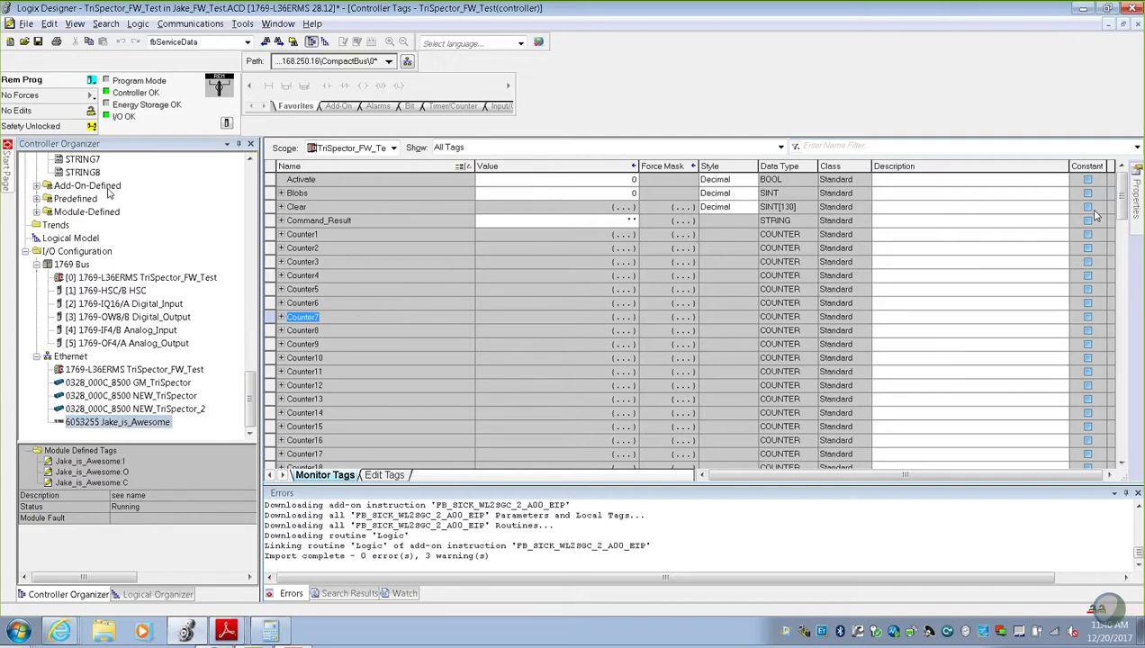
left_click_drag(250, 397, 250, 180)
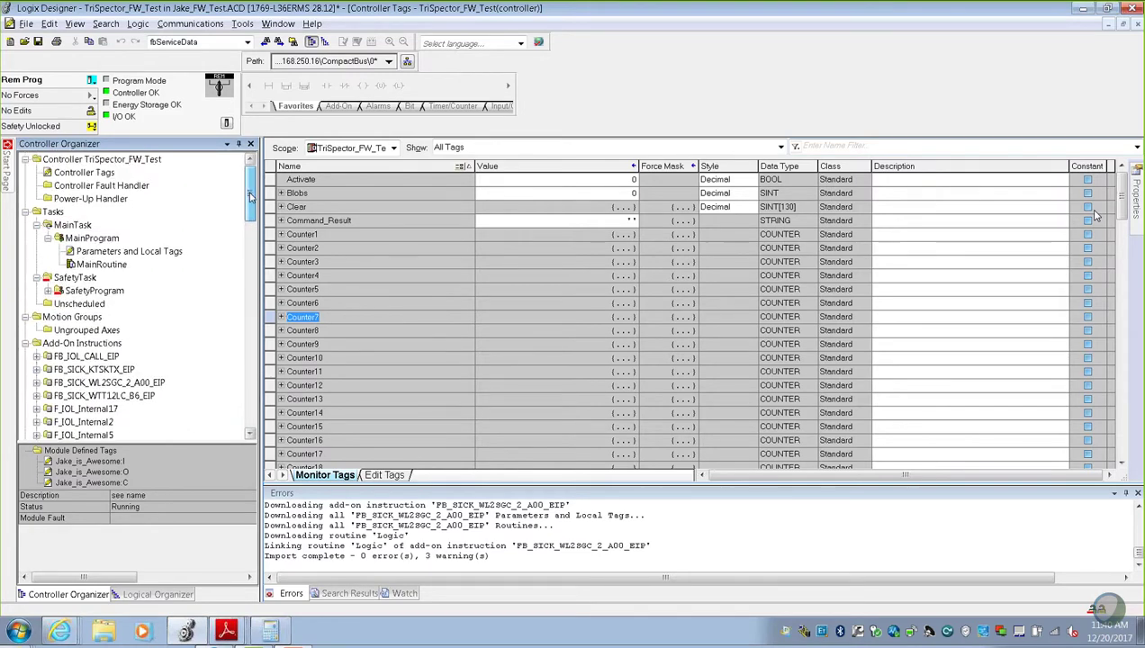
left_click(83, 172)
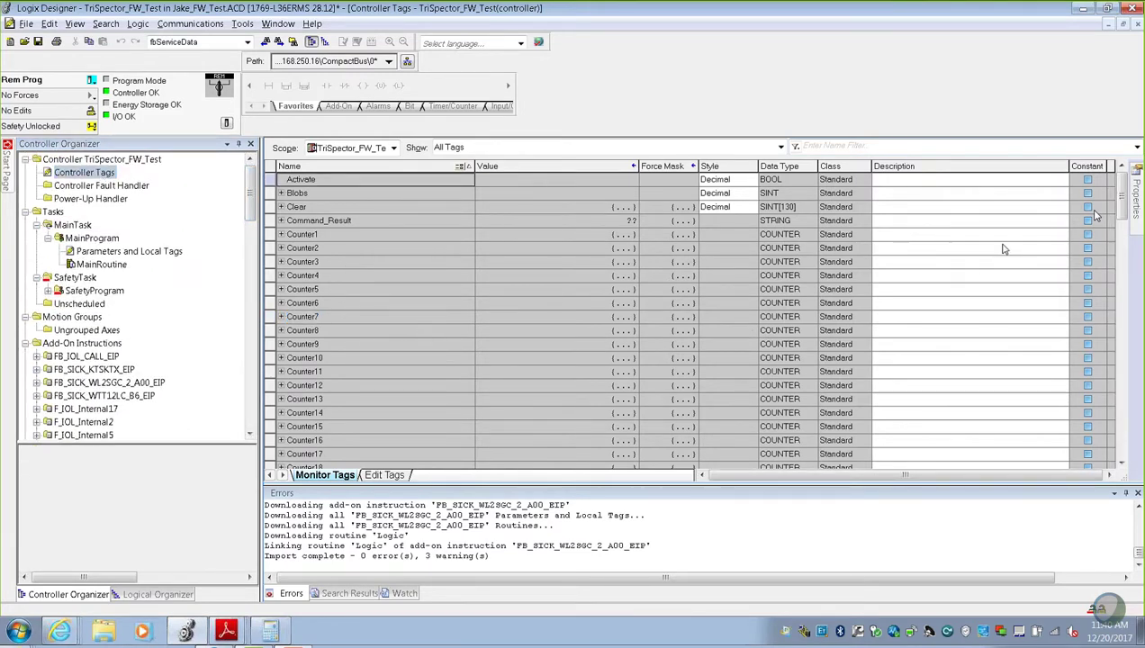
left_click(973, 289)
scroll(529, 327, "down", 4)
scroll(396, 342, "down", 3)
scroll(289, 402, "down", 1)
Step: Expand the IO-Link master's input tag and Data array down to Data[104]
left_click(281, 357)
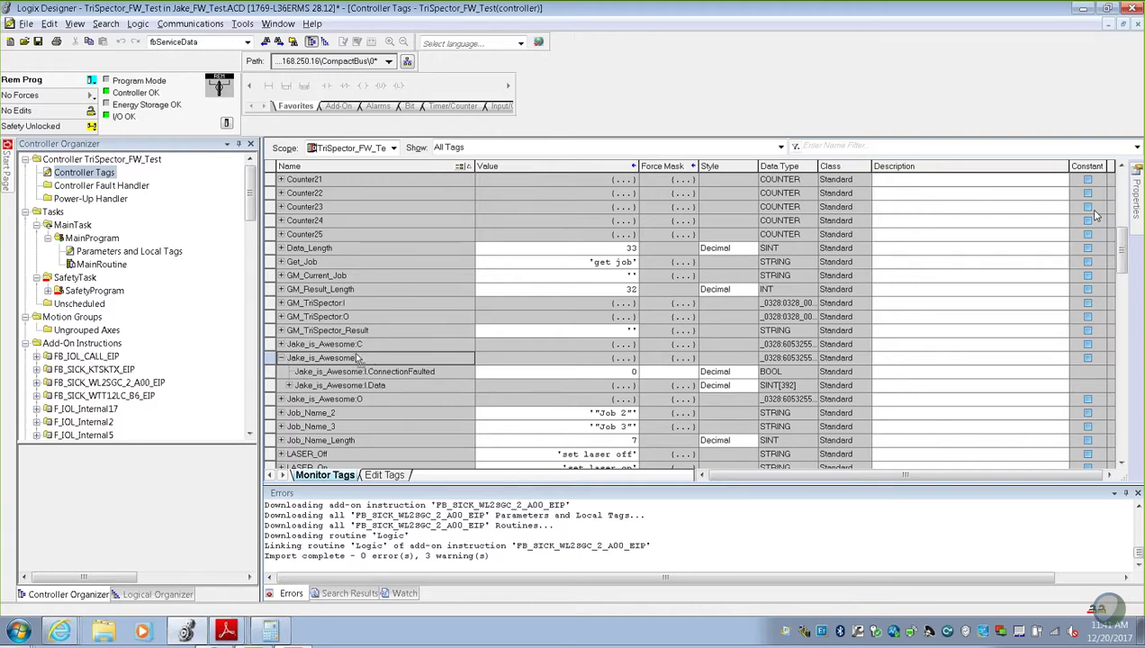
left_click(289, 386)
scroll(635, 331, "down", 4)
scroll(473, 408, "down", 7)
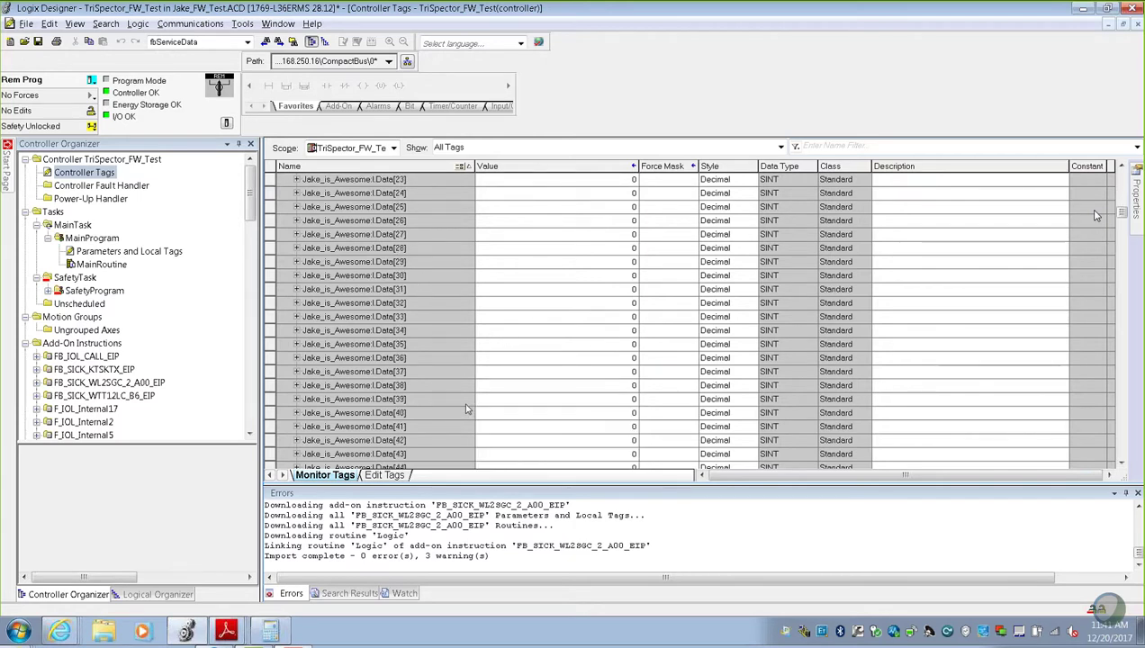
scroll(466, 409, "down", 13)
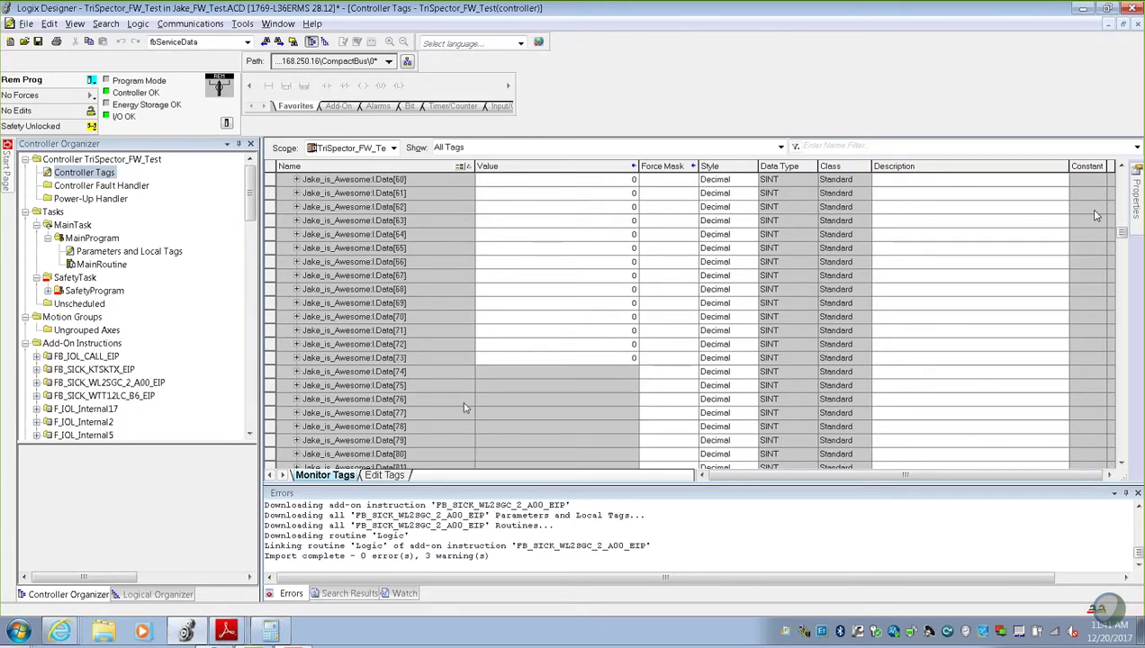
scroll(465, 410, "down", 12)
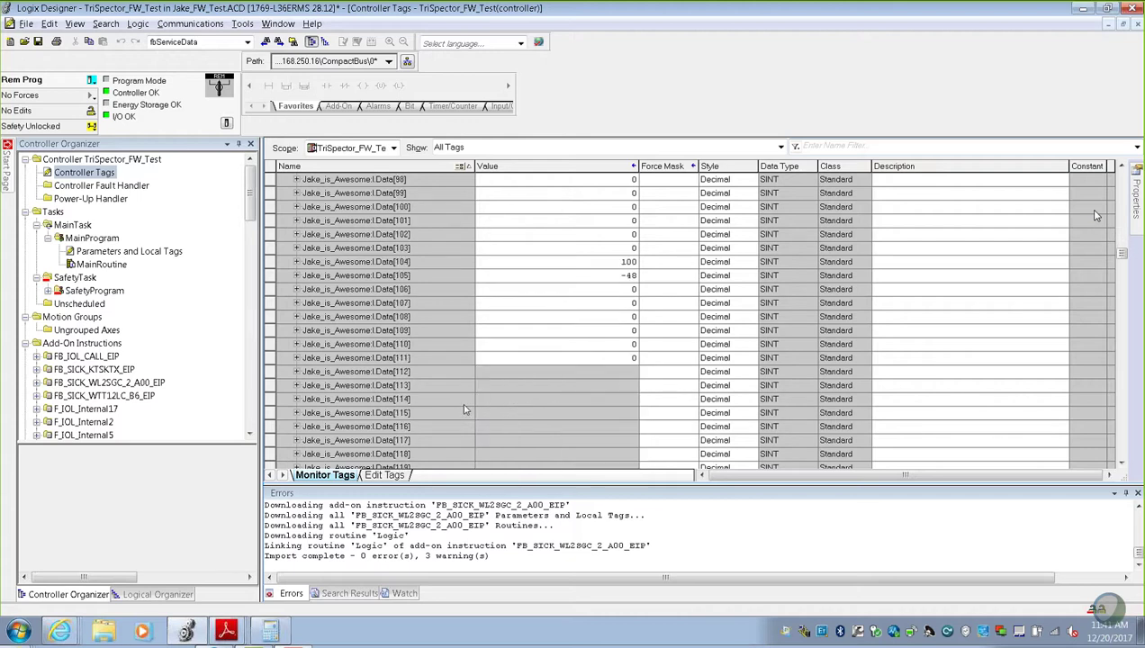
scroll(465, 410, "up", 3)
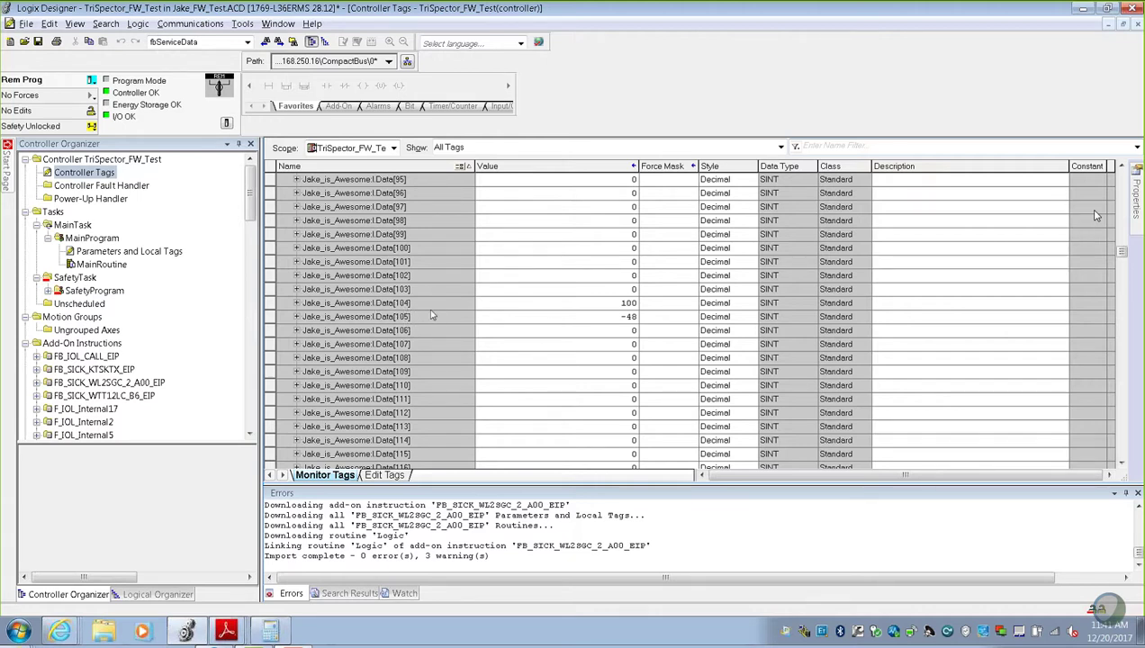
Step: Expand Data[104] (100) and Data[105] (-48) to list their individual bits
left_click(296, 302)
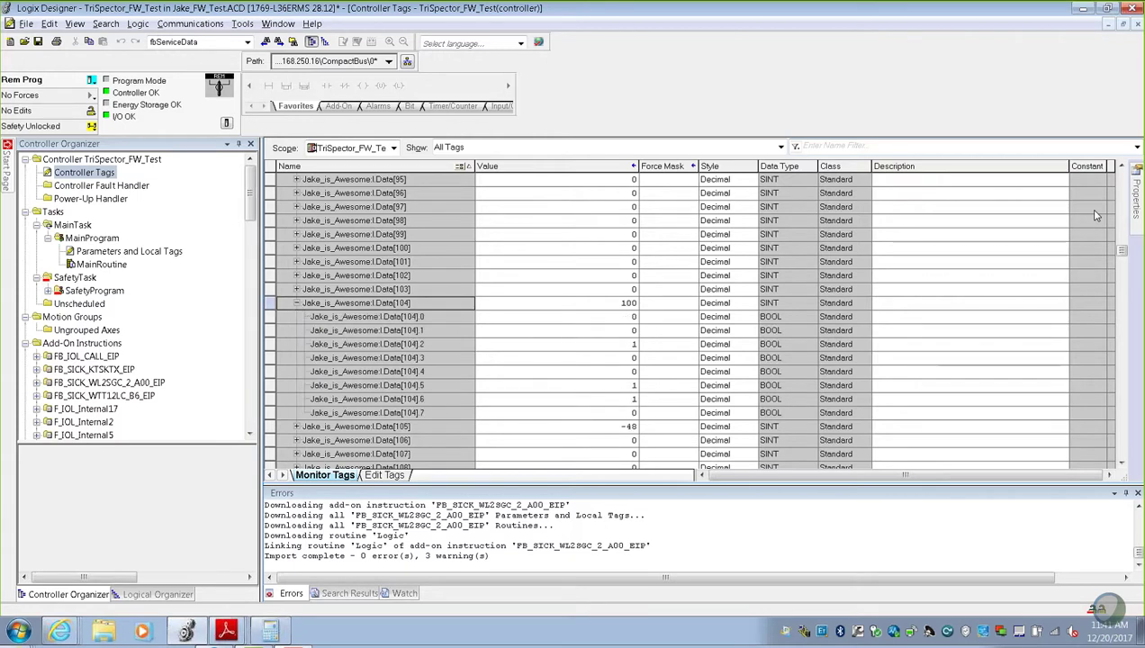
left_click(296, 427)
scroll(588, 359, "down", 2)
scroll(588, 363, "down", 1)
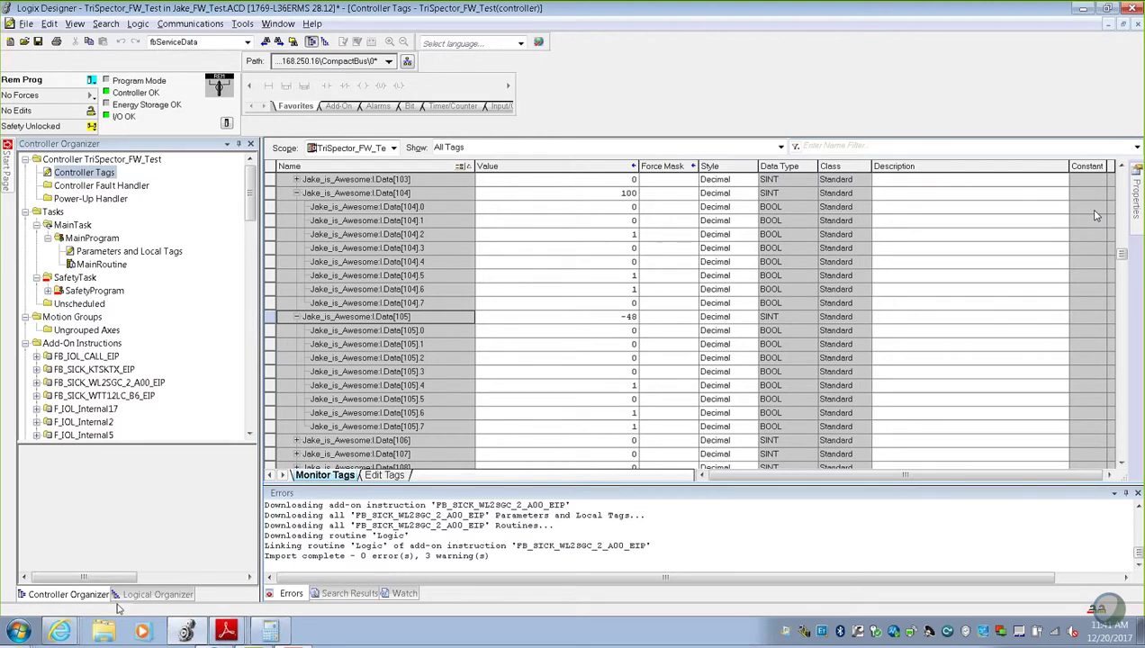
Step: Load the IO-Link master's web page at 192.168.250.101 in a new browser tab
mouse_move(59, 630)
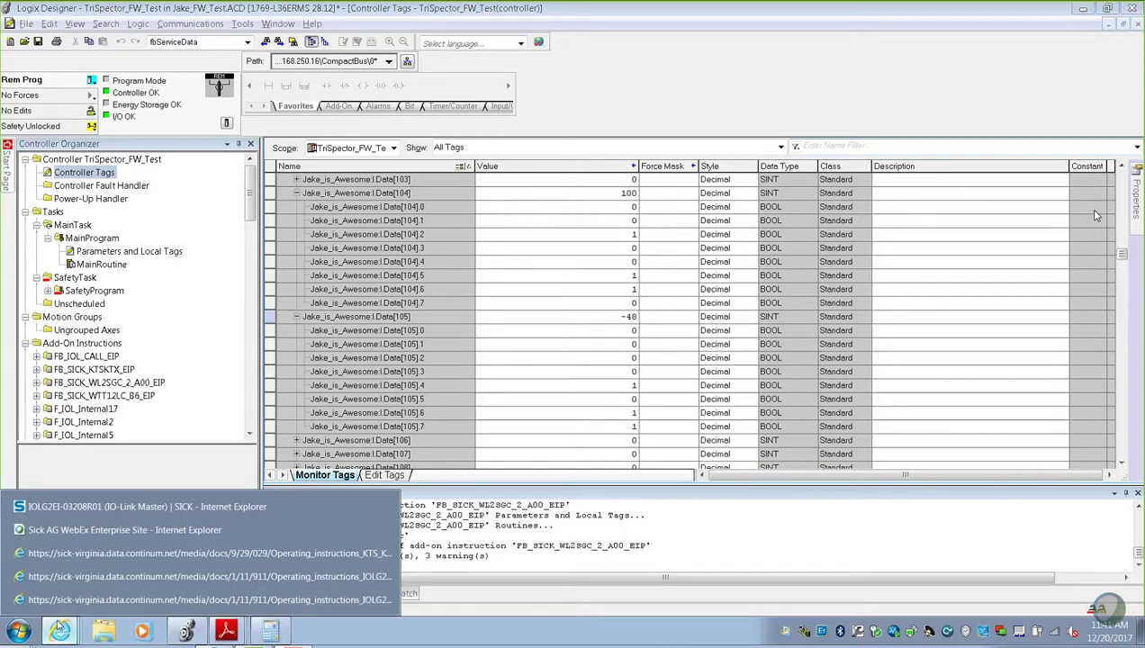
left_click(90, 506)
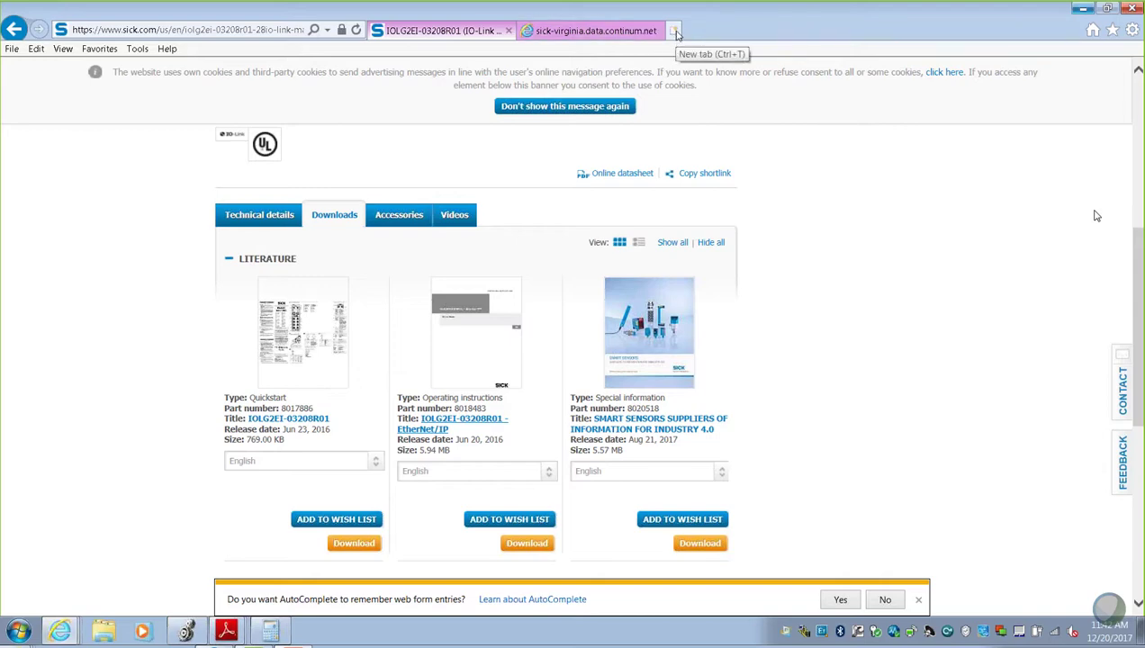
left_click(676, 33)
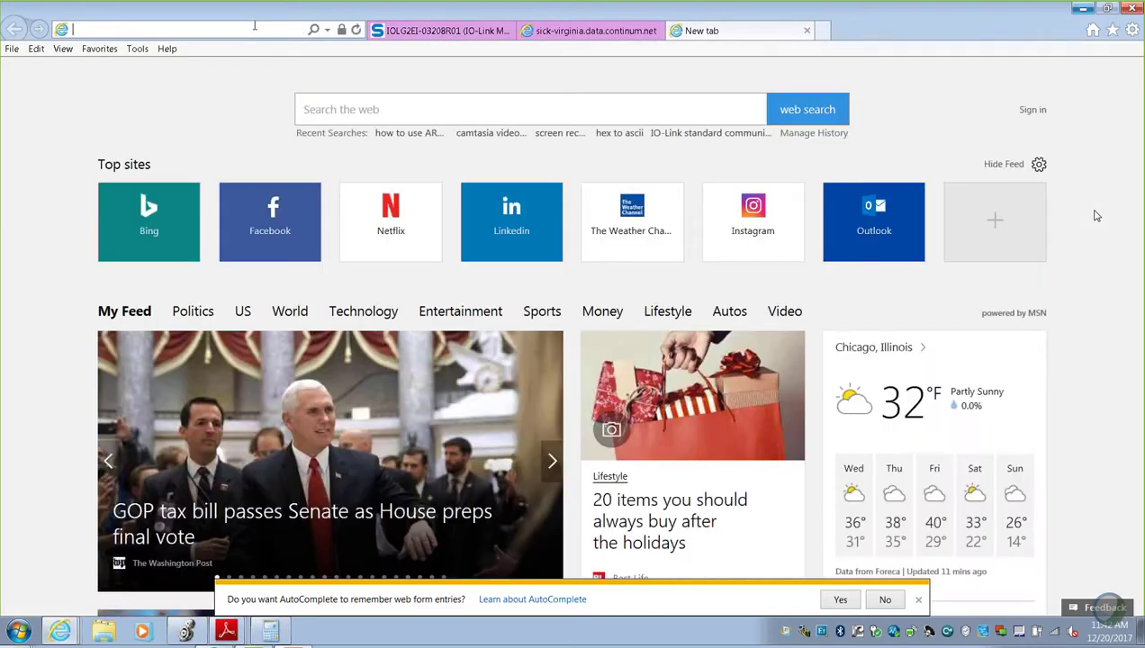
type("192.1")
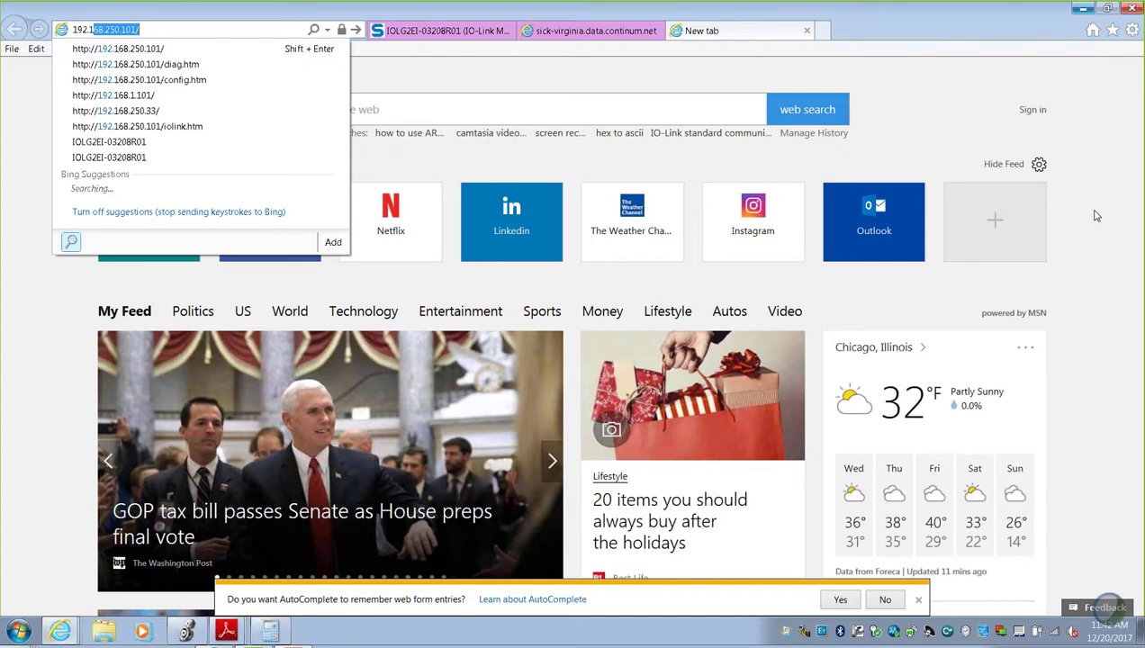
type("68.250")
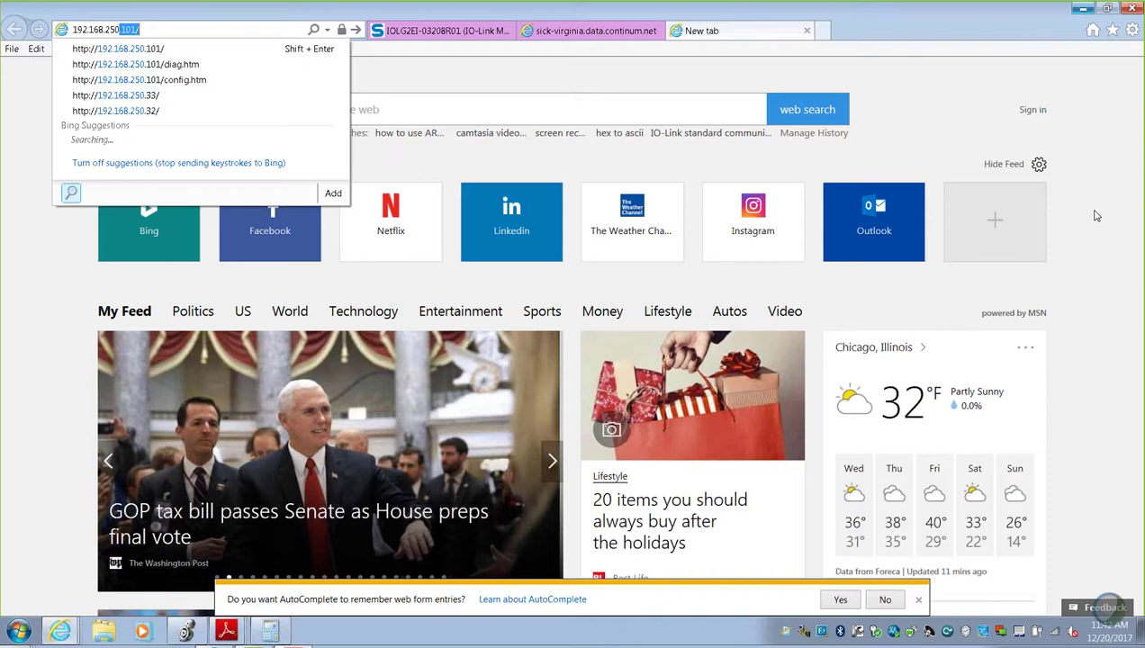
key("Return")
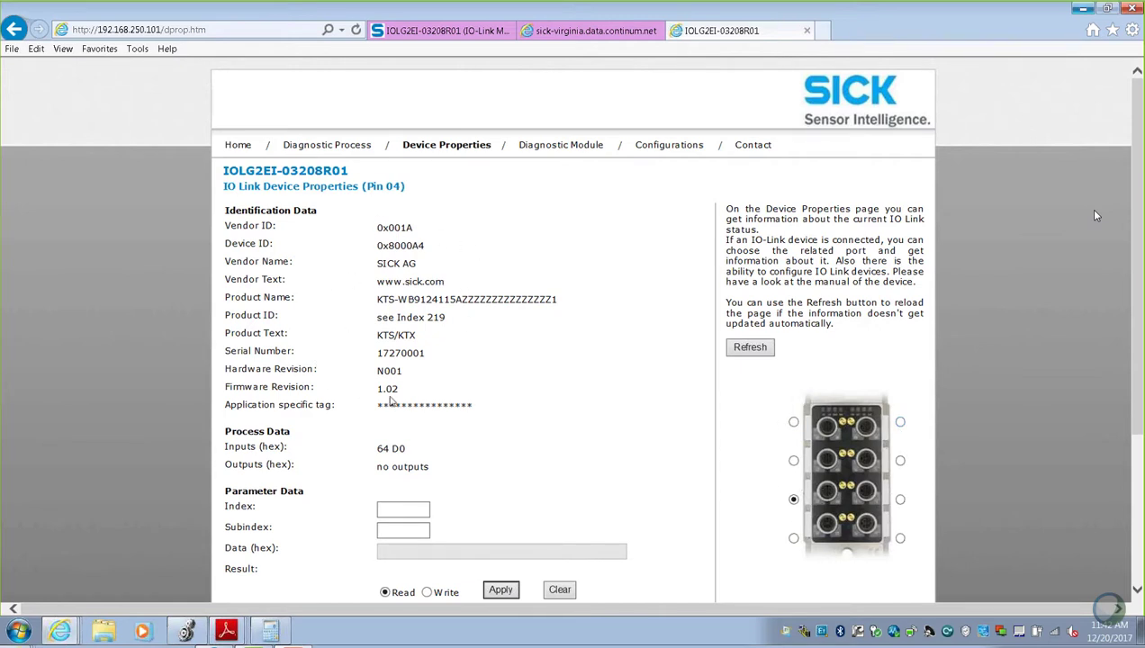
left_click(900, 500)
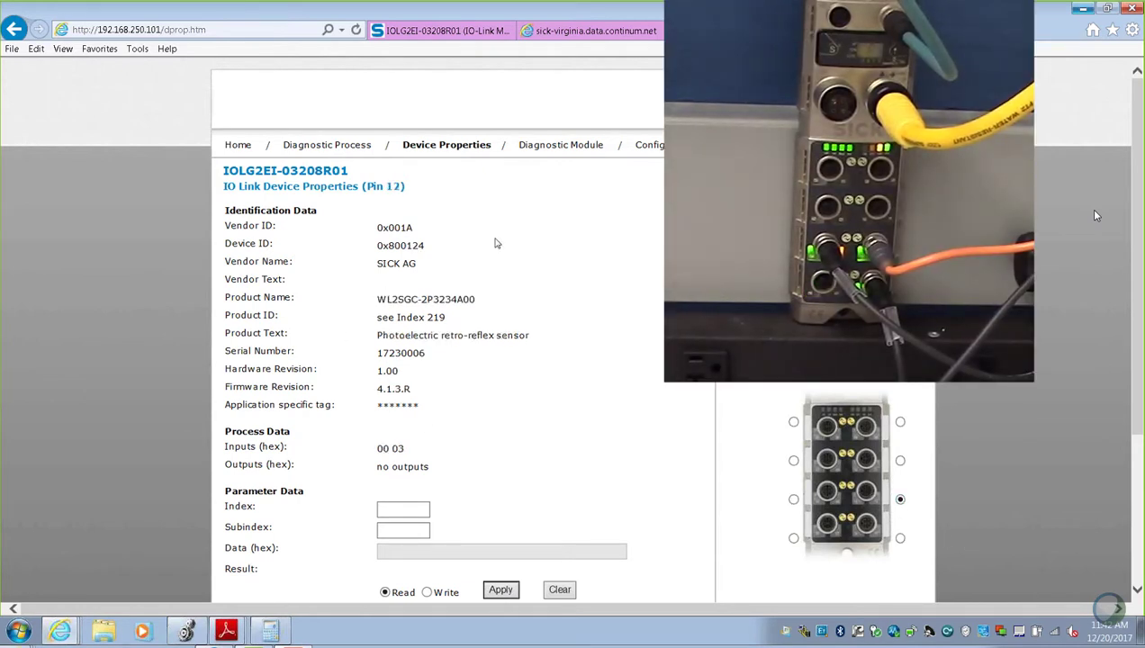
left_click(794, 497)
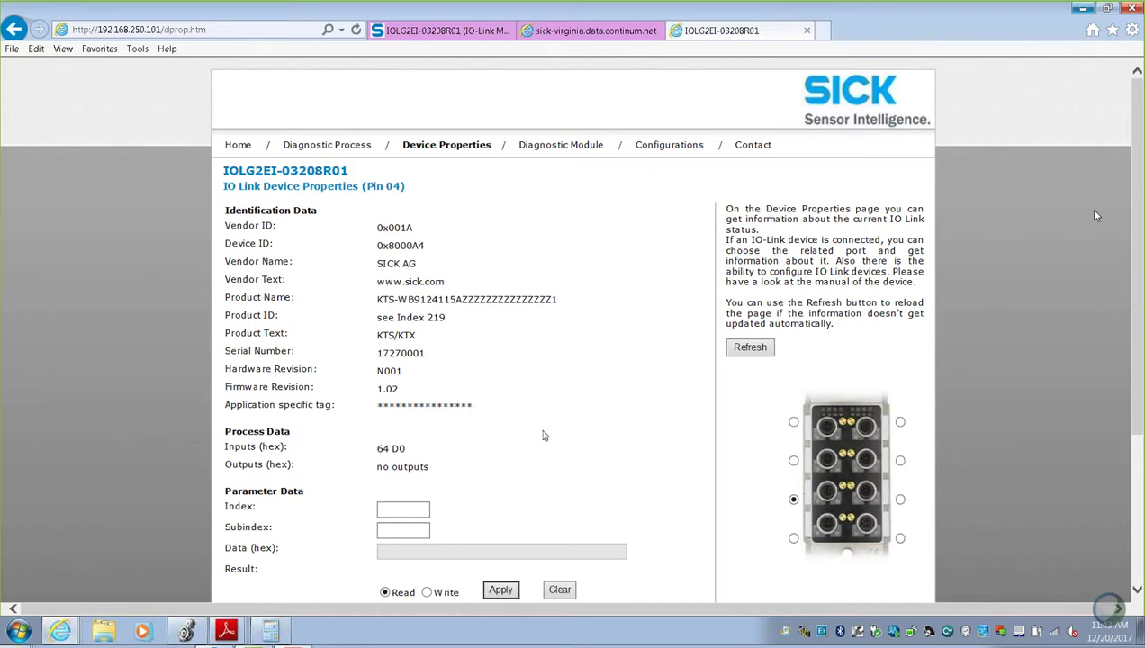
Step: Read parameter index 219, subindex 0 from the KTS sensor
scroll(544, 438, "down", 1)
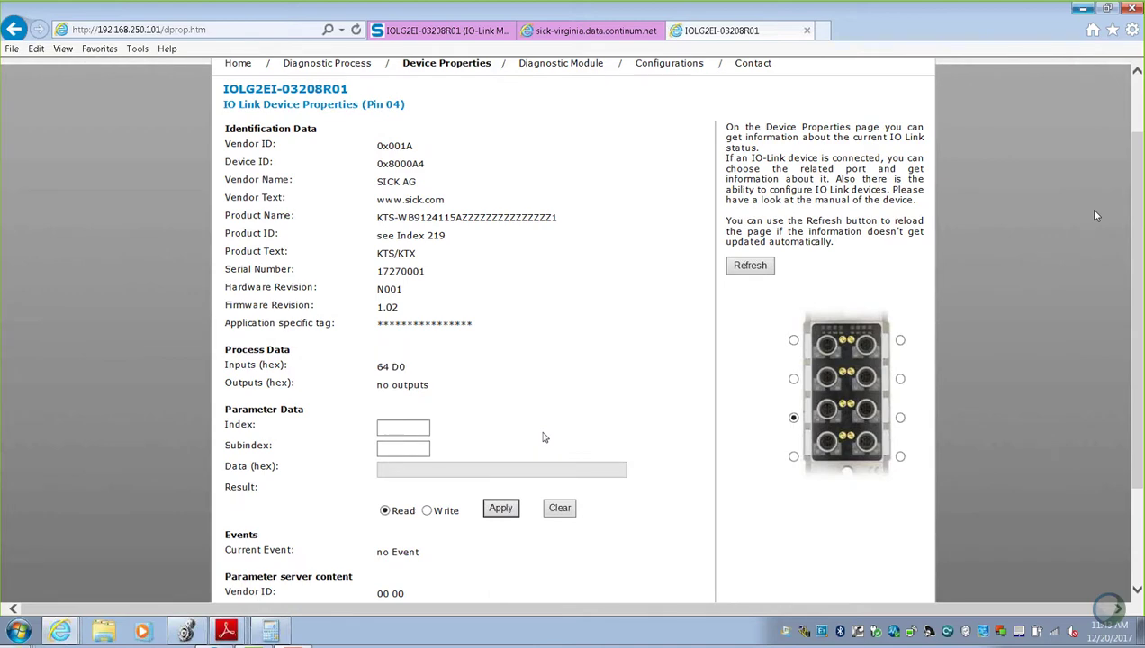
scroll(544, 438, "up", 1)
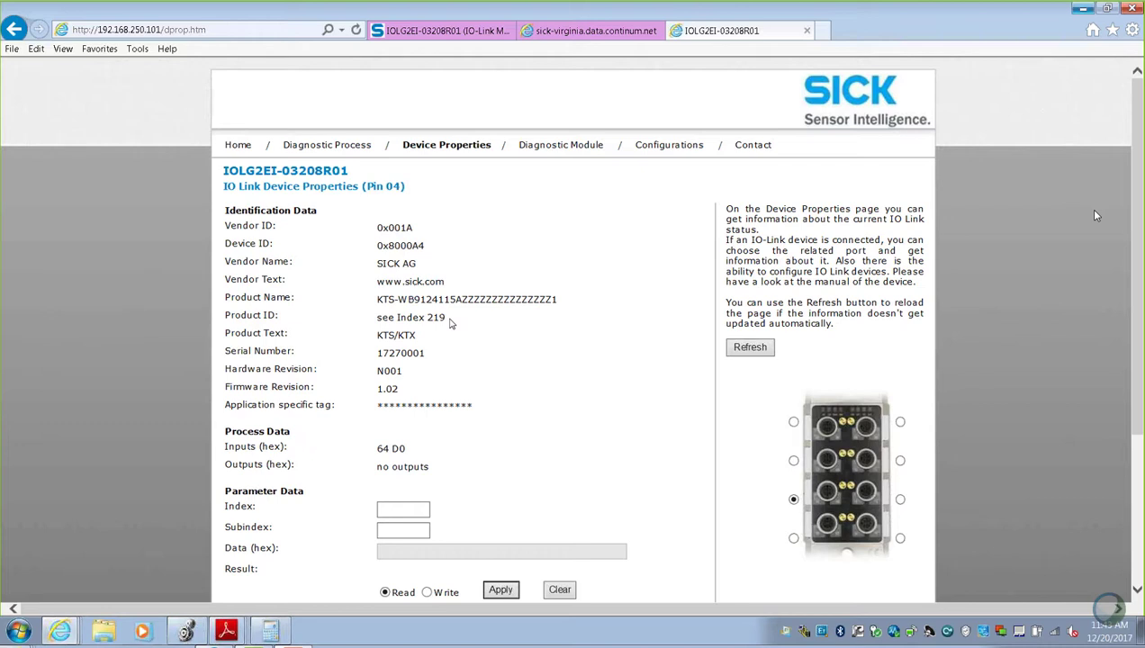
left_click(418, 509)
scroll(491, 486, "down", 3)
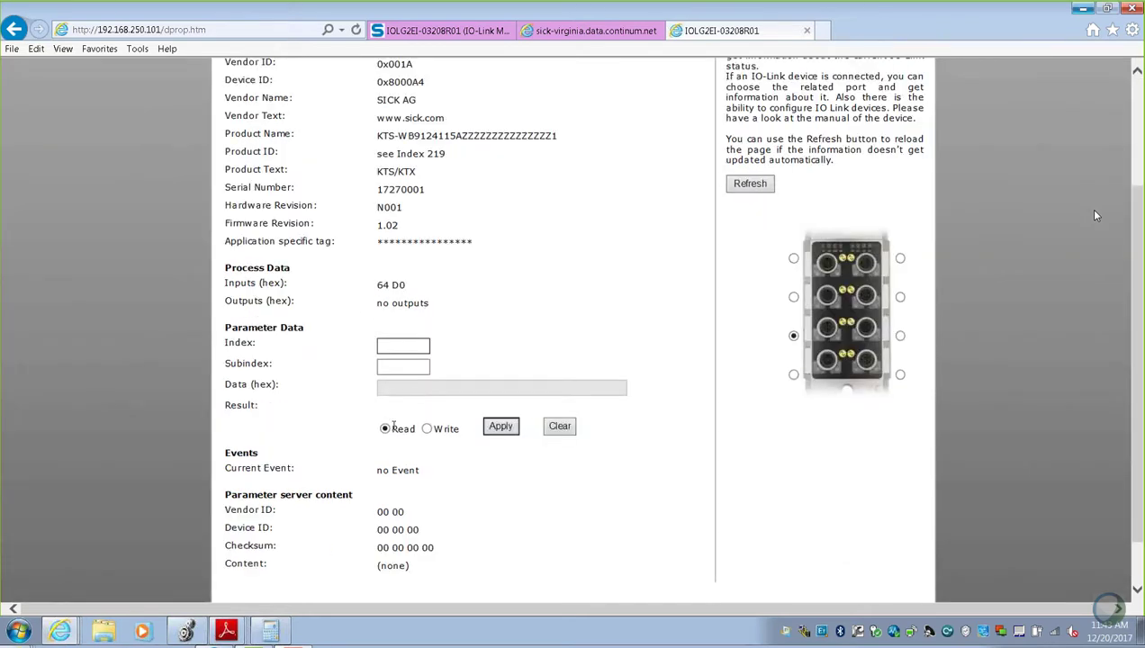
left_click(413, 346)
type("219")
left_click(402, 366)
type("0")
left_click(498, 425)
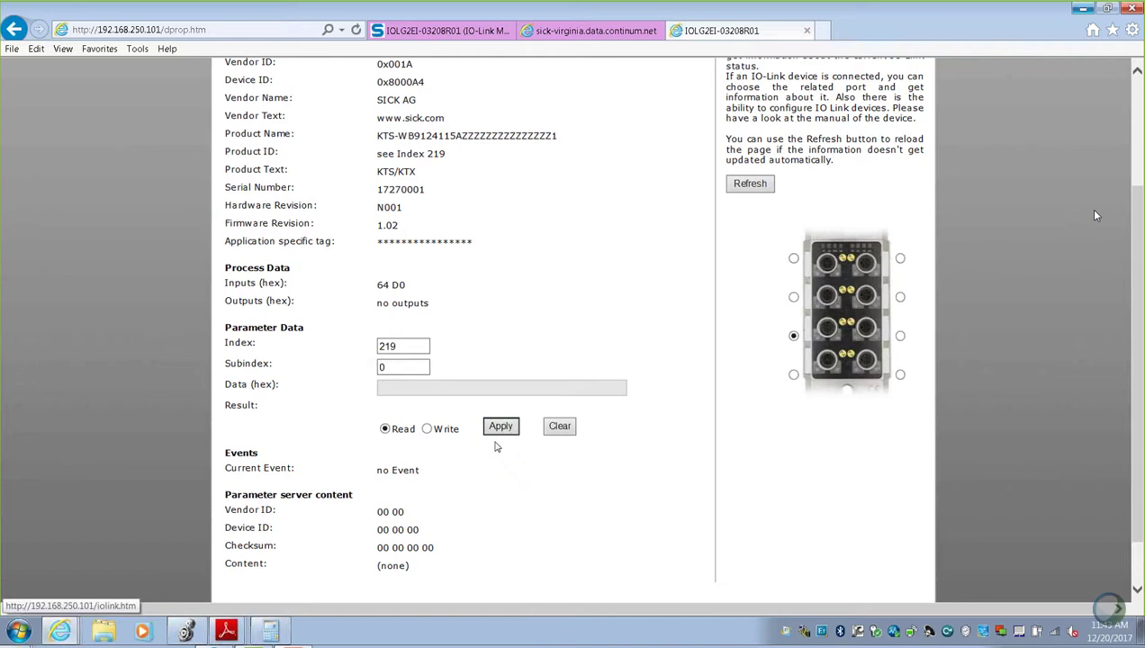
left_click_drag(474, 393, 378, 389)
right_click(412, 390)
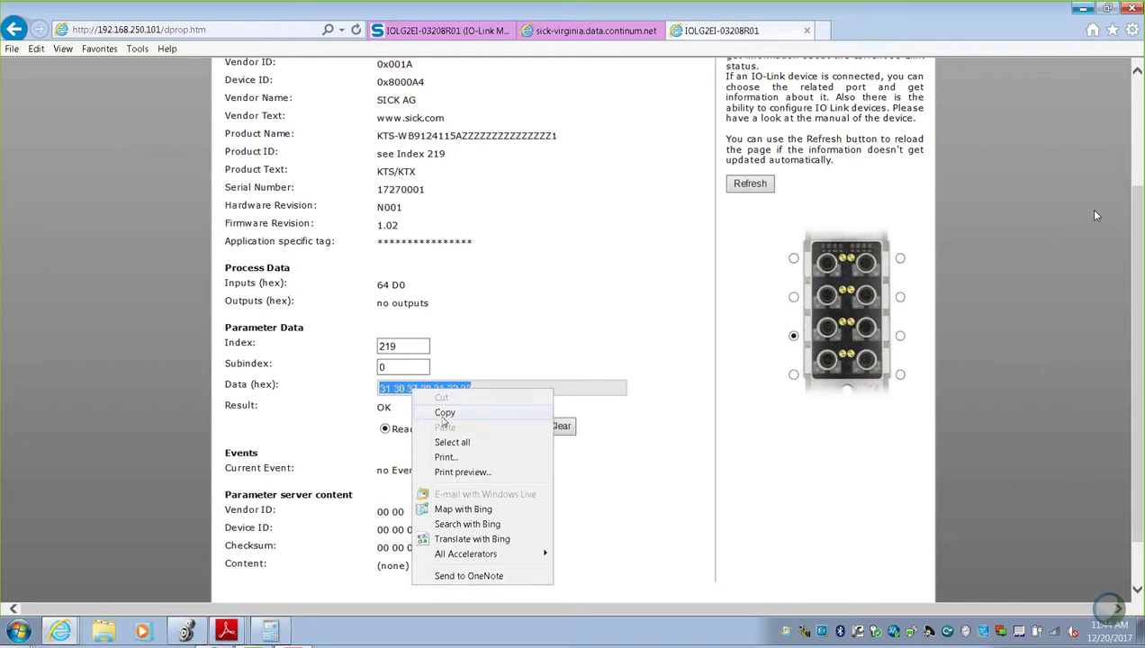
left_click(441, 414)
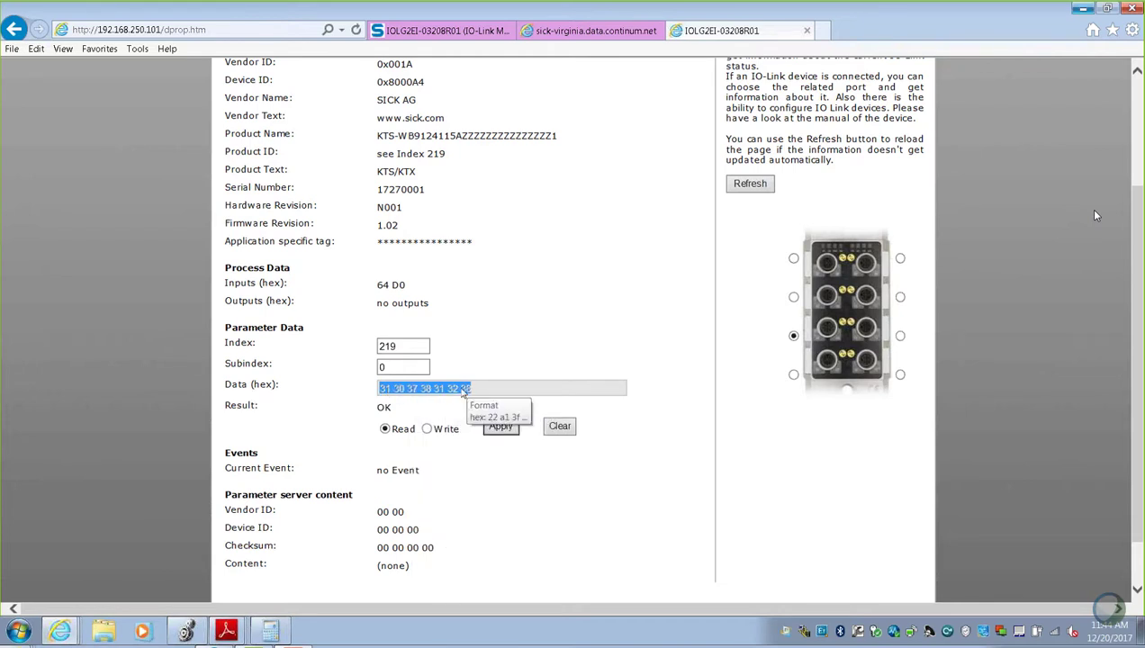
left_click(820, 31)
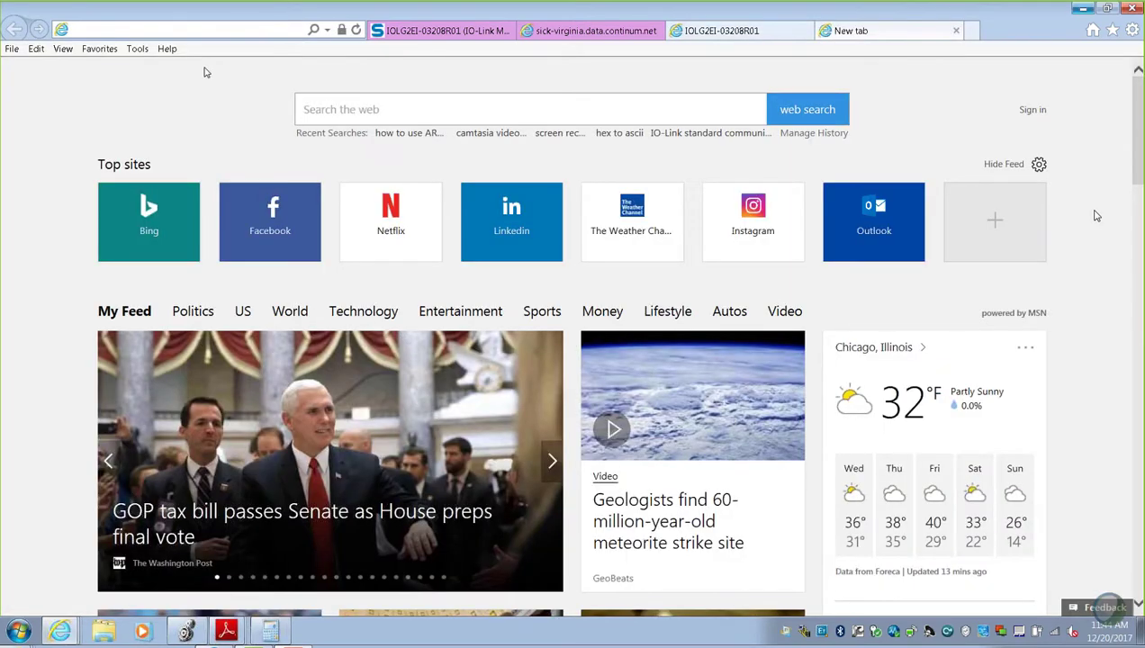
type("hex")
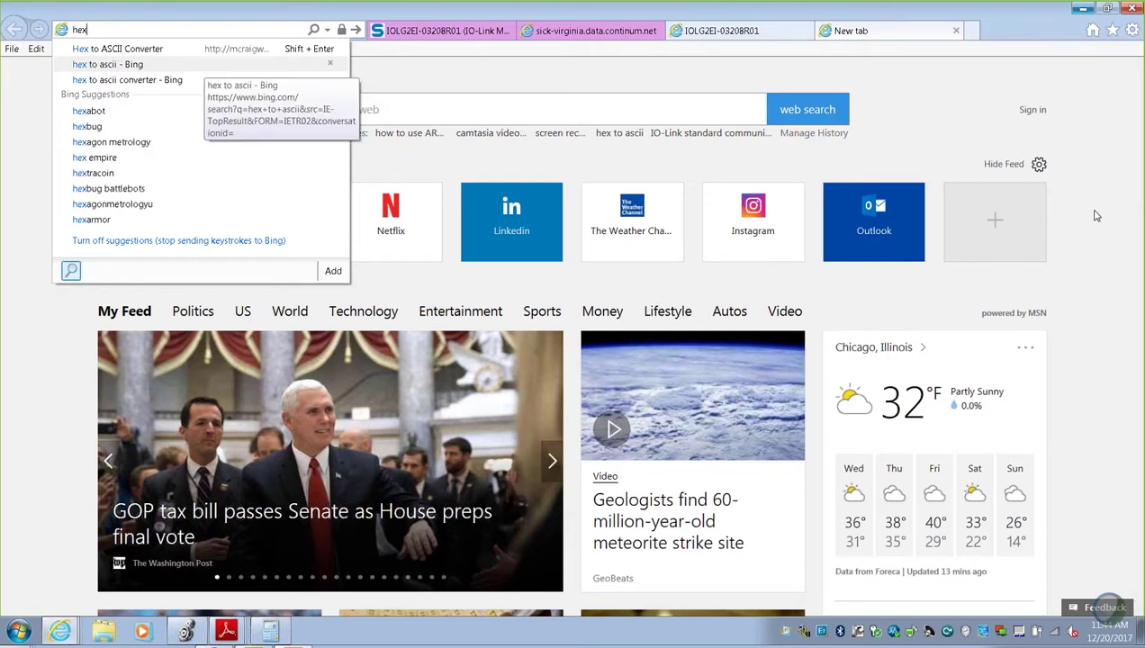
key("Up")
key("Return")
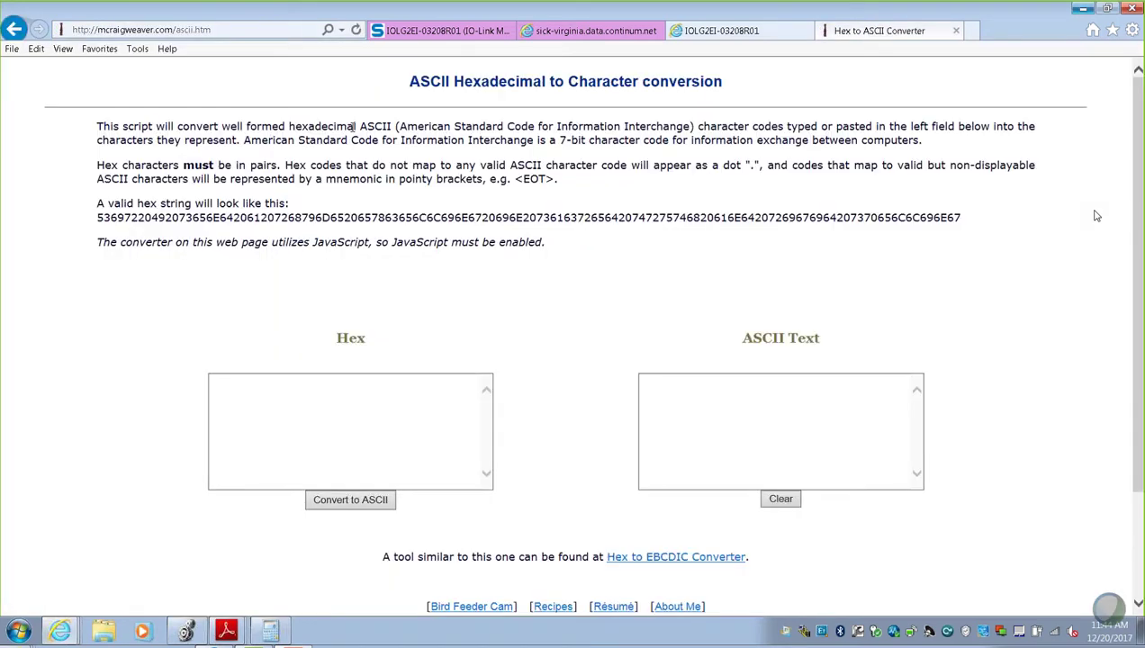
key("ctrl+v")
left_click(348, 504)
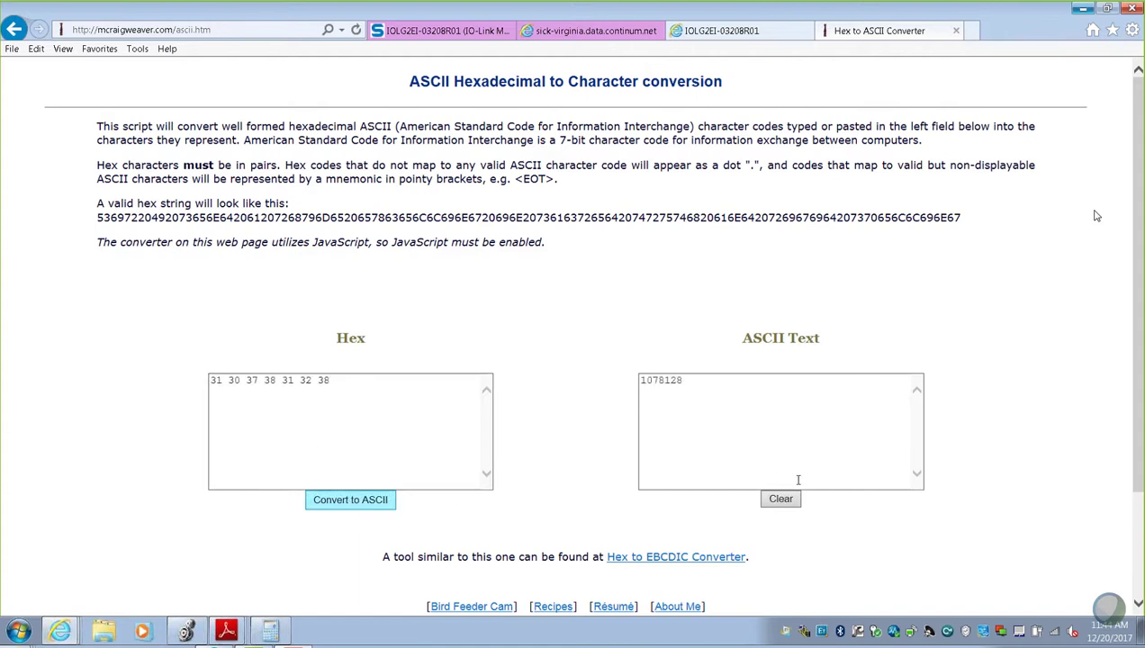
left_click_drag(682, 379, 638, 379)
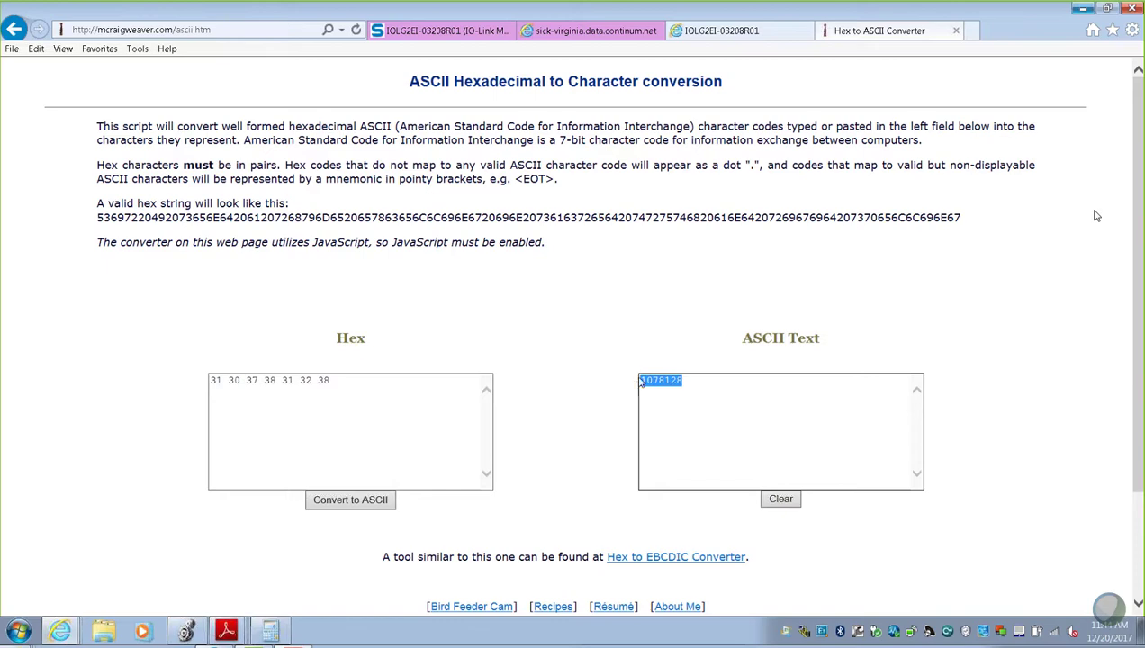
Step: Search sick.com for part number 1078128 to reach the KTS Prime sensor page
left_click(438, 34)
scroll(464, 288, "up", 5)
left_click(512, 214)
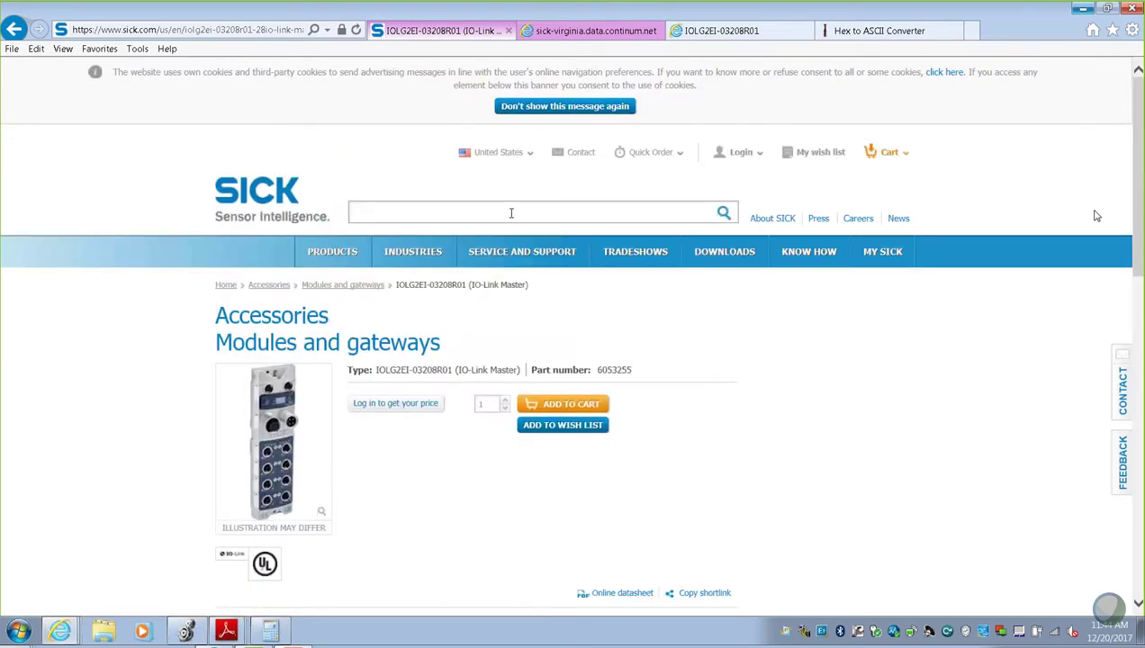
key("ctrl+v")
key("Return")
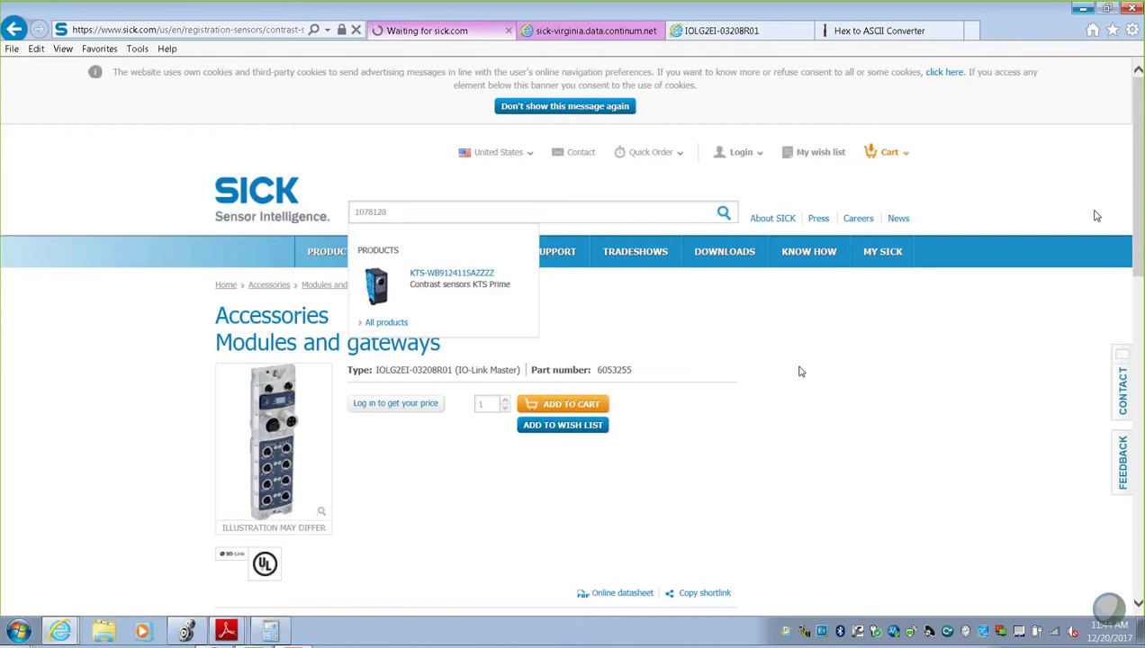
scroll(797, 357, "down", 3)
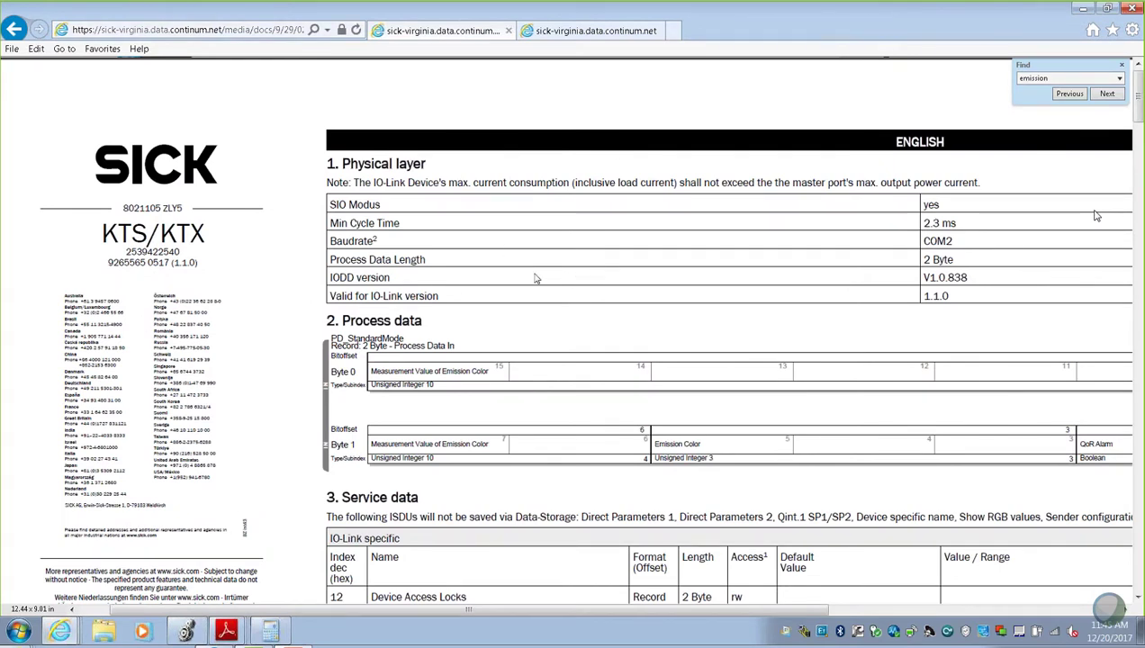
Step: Review the KTS process data byte 1 bits for Emission Color, QoR Alarm and Q
scroll(506, 333, "down", 3, "ctrl")
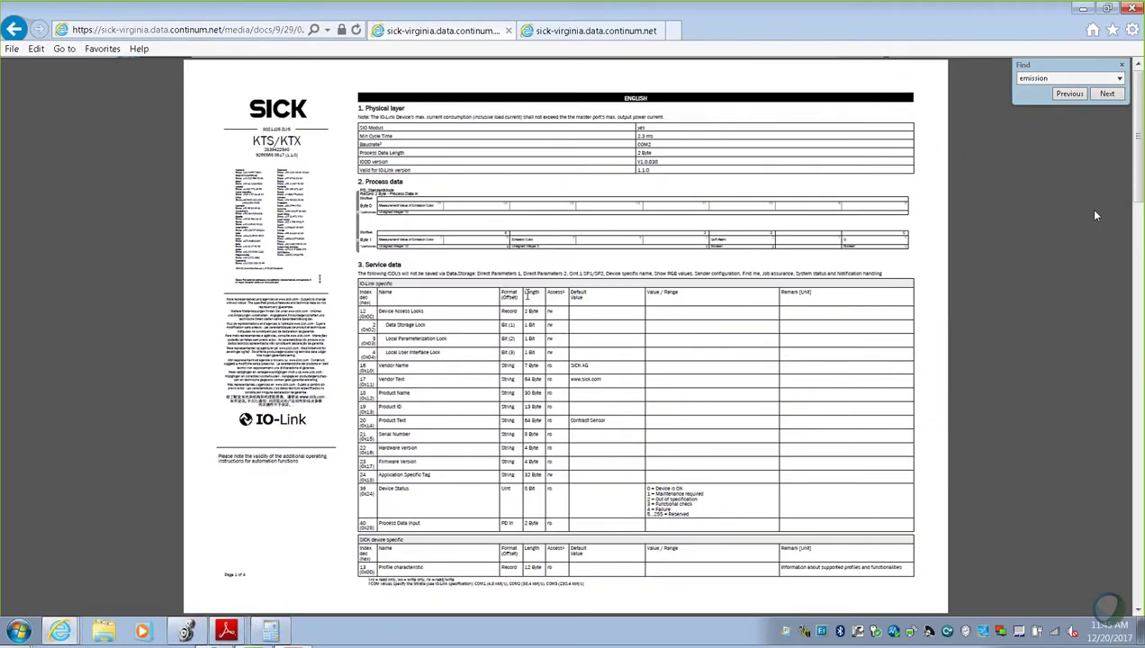
scroll(1095, 215, "up", 4)
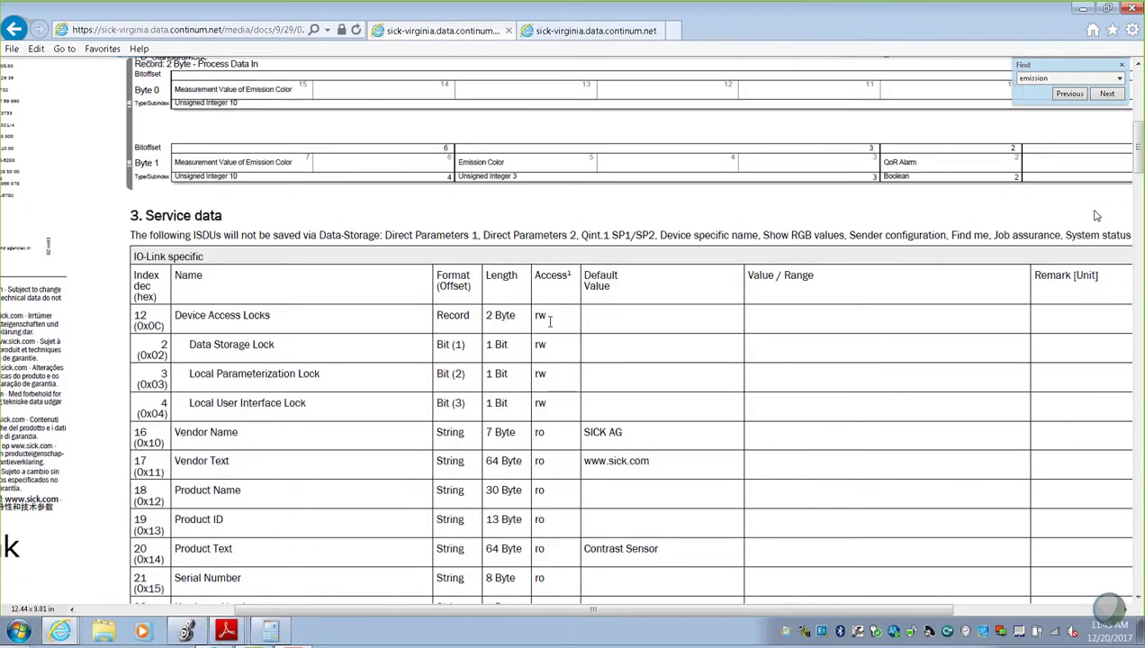
scroll(1096, 215, "up", 4)
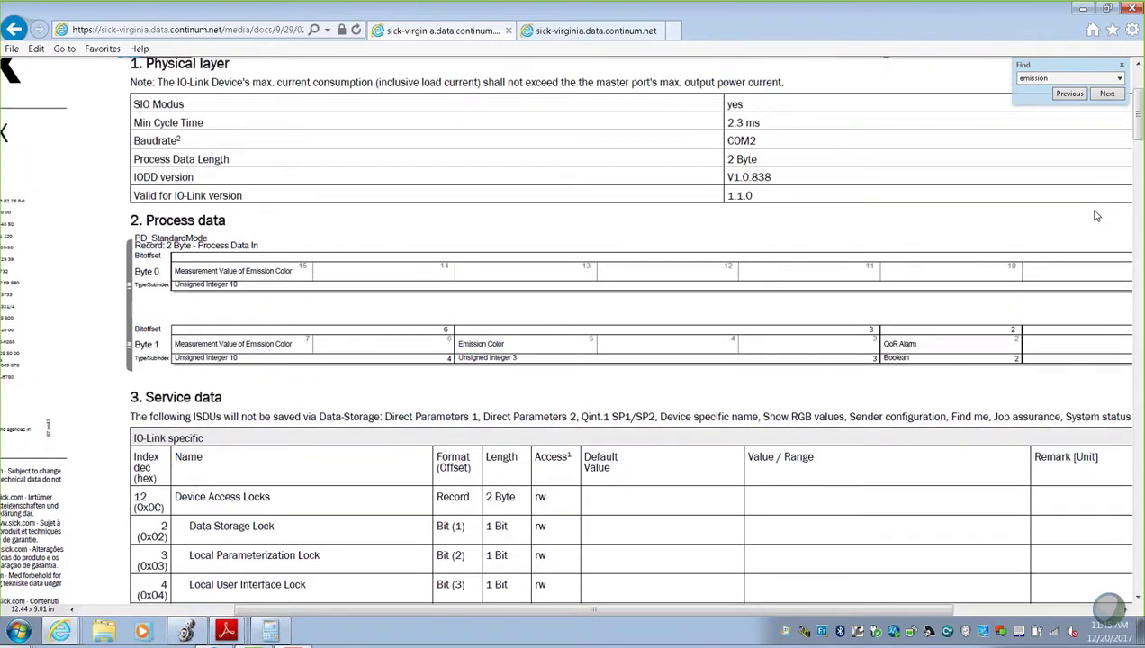
scroll(1096, 215, "right", 2)
scroll(1095, 215, "right", 2)
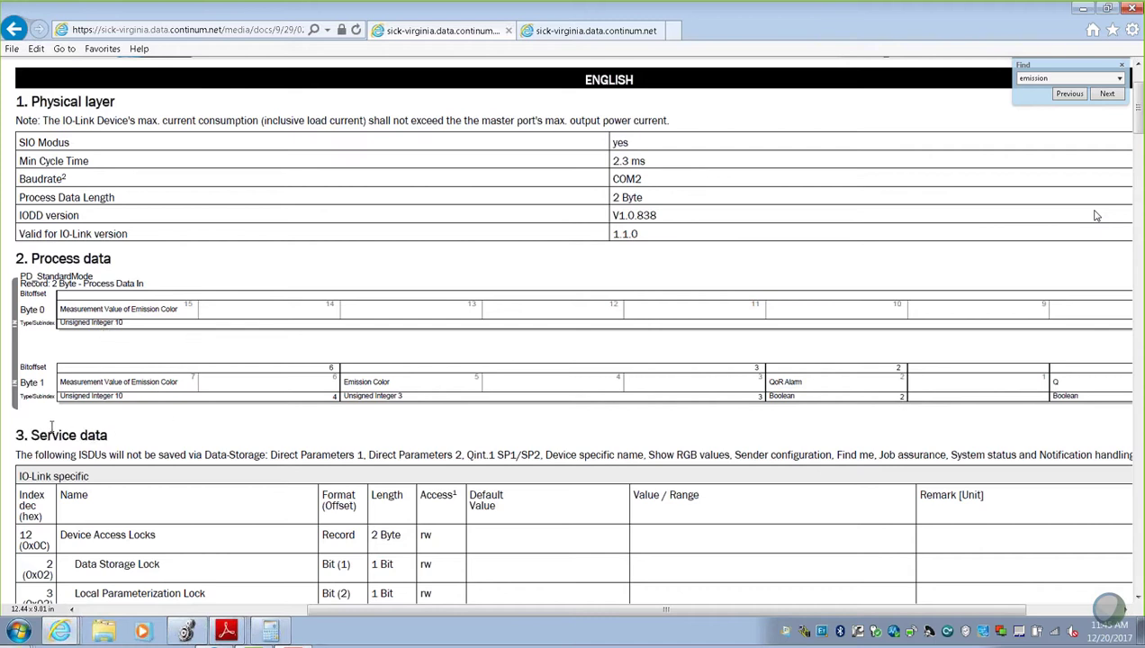
scroll(167, 421, "down", 1)
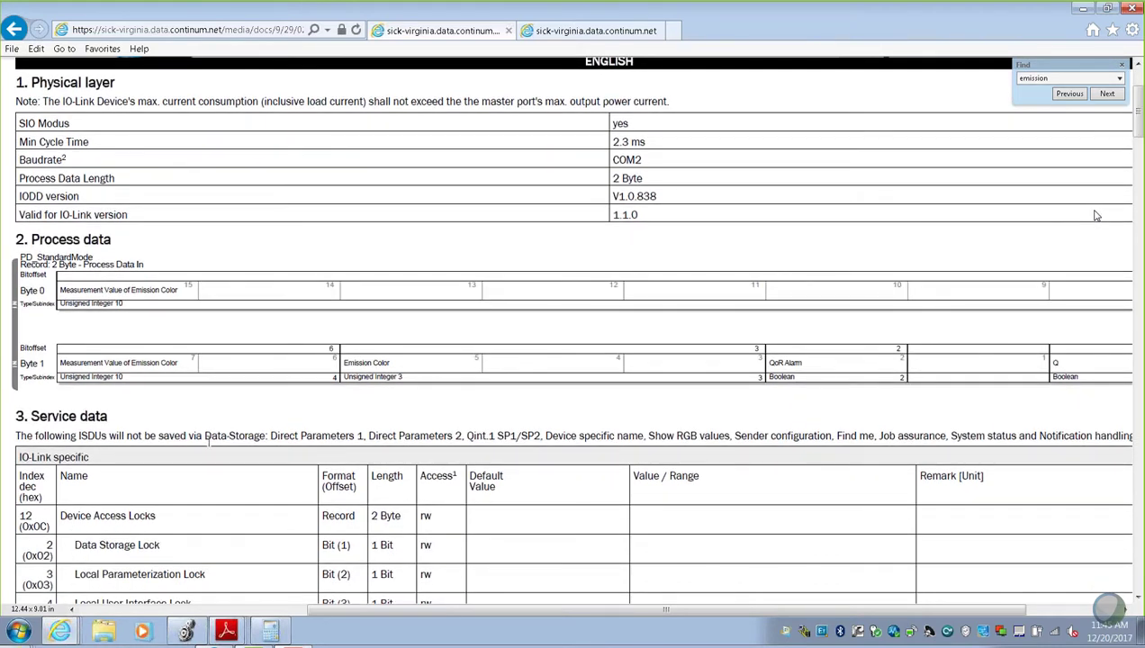
scroll(446, 469, "down", 3)
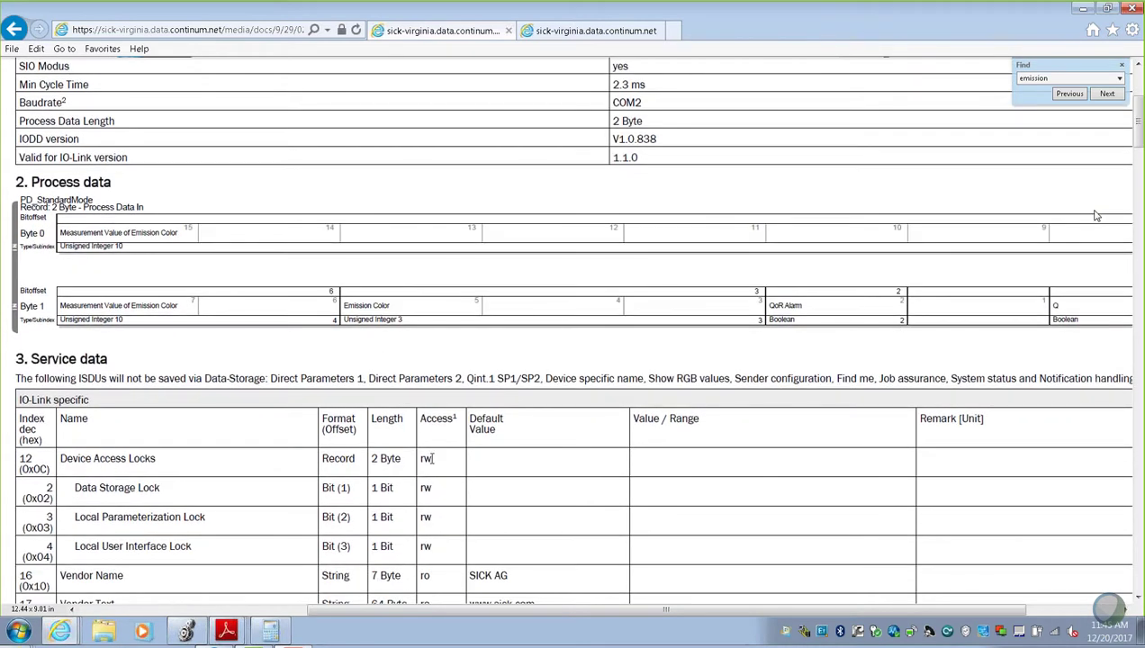
scroll(433, 458, "up", 5)
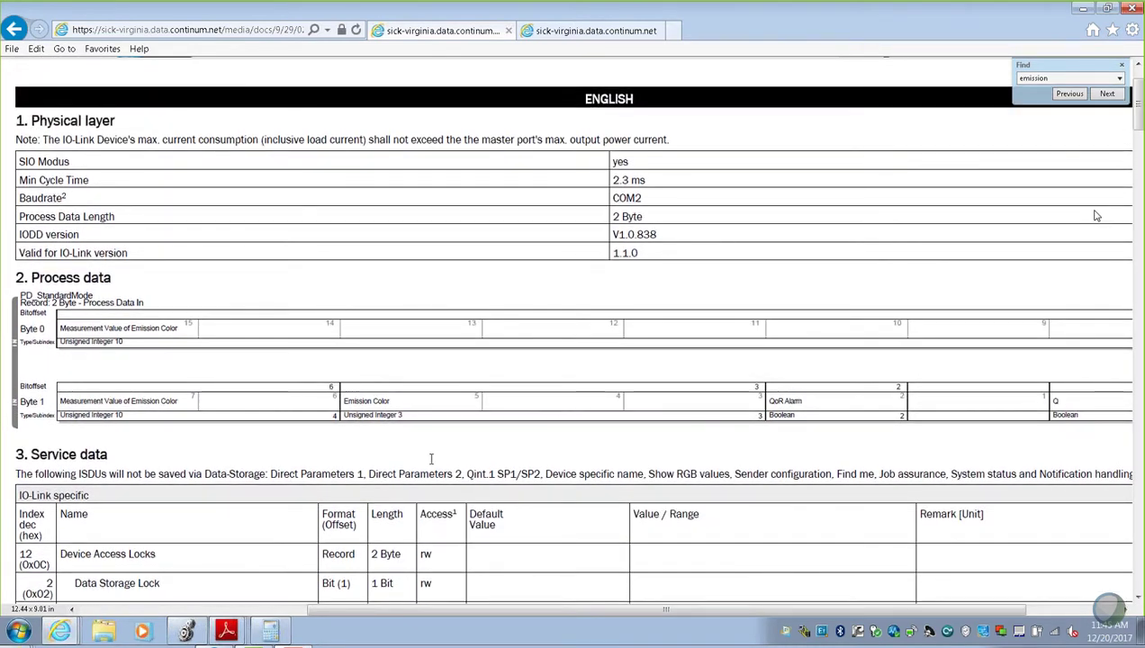
scroll(423, 425, "up", 1)
scroll(423, 425, "up", 2)
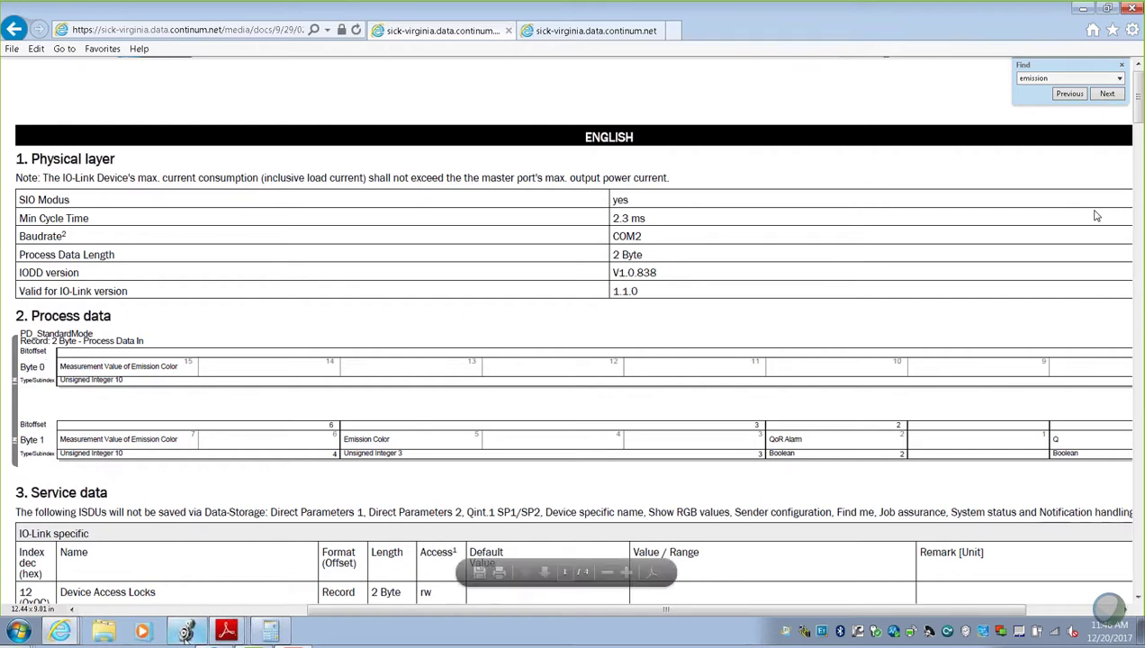
key("alt+Tab")
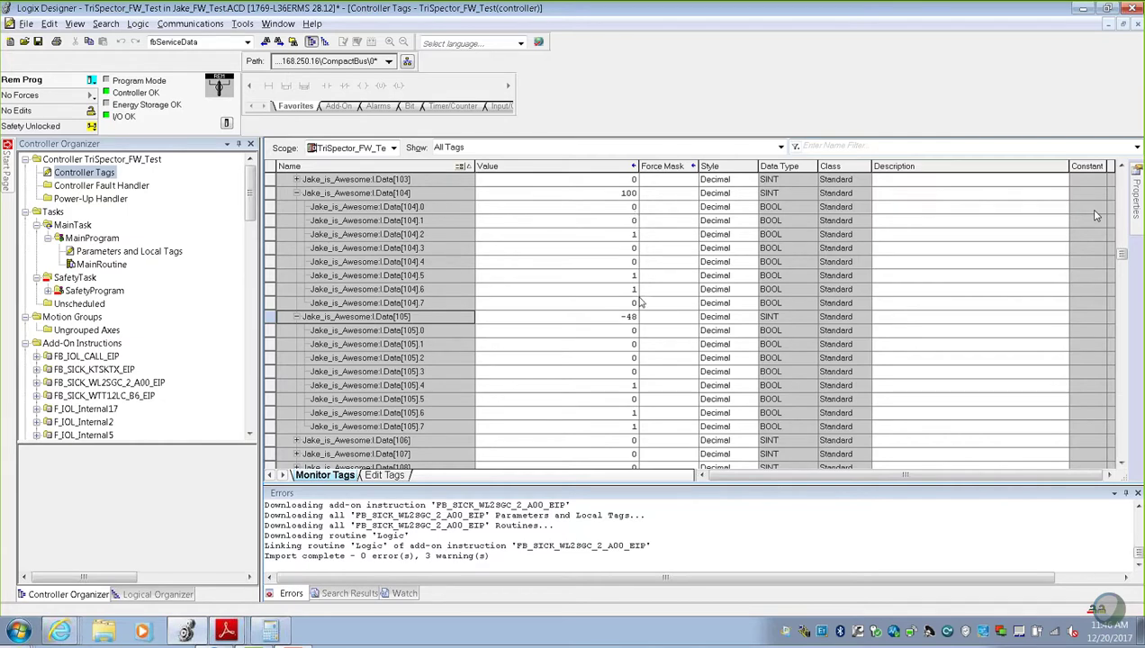
Step: Bring up Logix Designer's controller tags showing the Data[104] = 100 and Data[105] = -48 bits
key("alt+Tab")
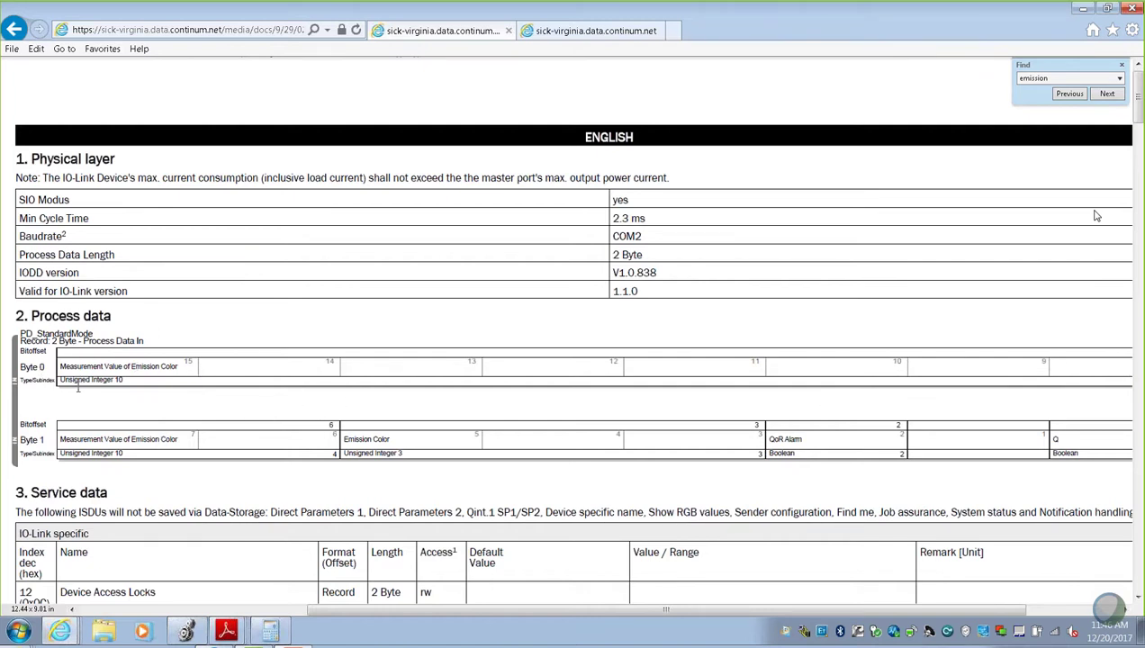
left_click_drag(544, 610, 580, 623)
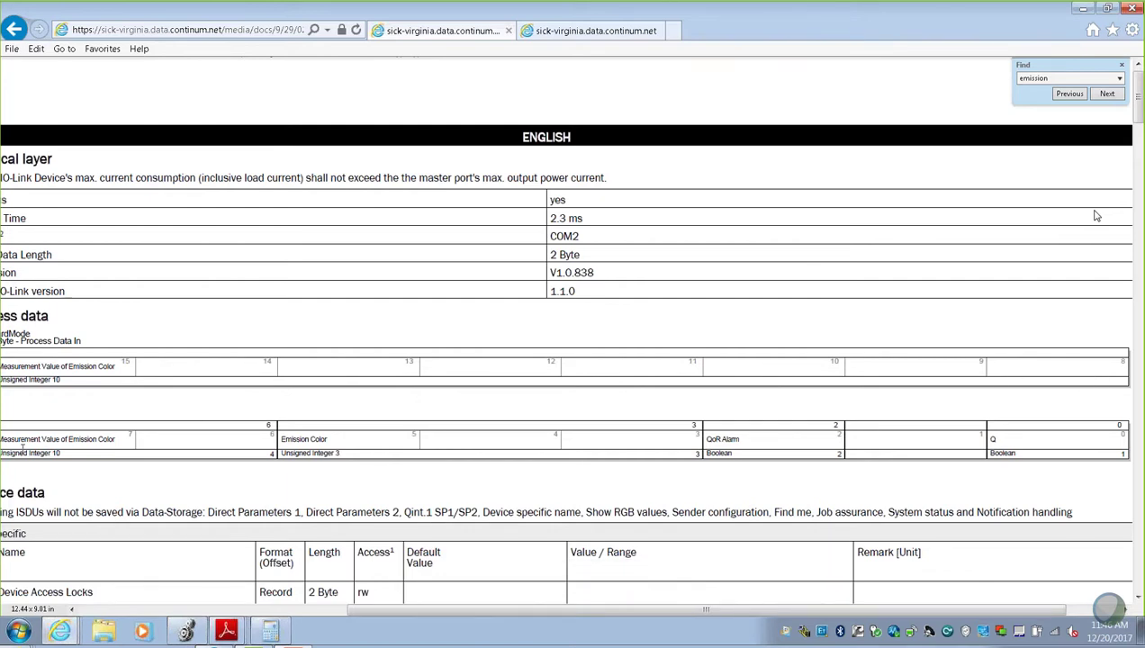
left_click_drag(383, 618, 349, 616)
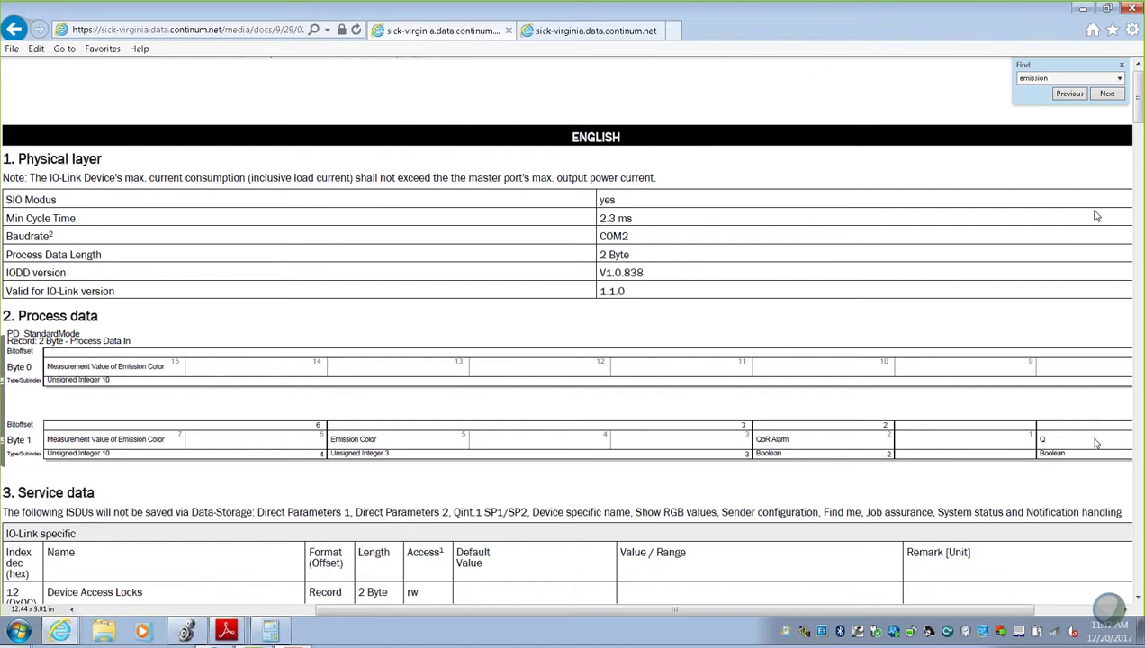
mouse_move(748, 611)
left_mouse_down()
mouse_move(793, 611)
mouse_move(739, 611)
left_mouse_up()
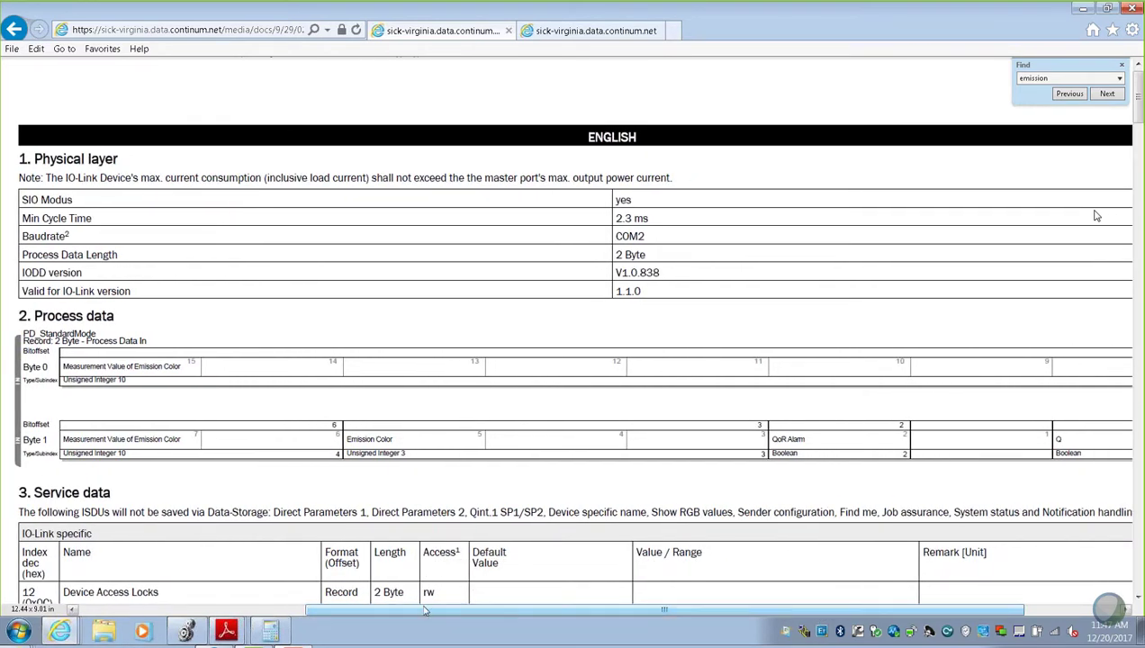
left_click(196, 632)
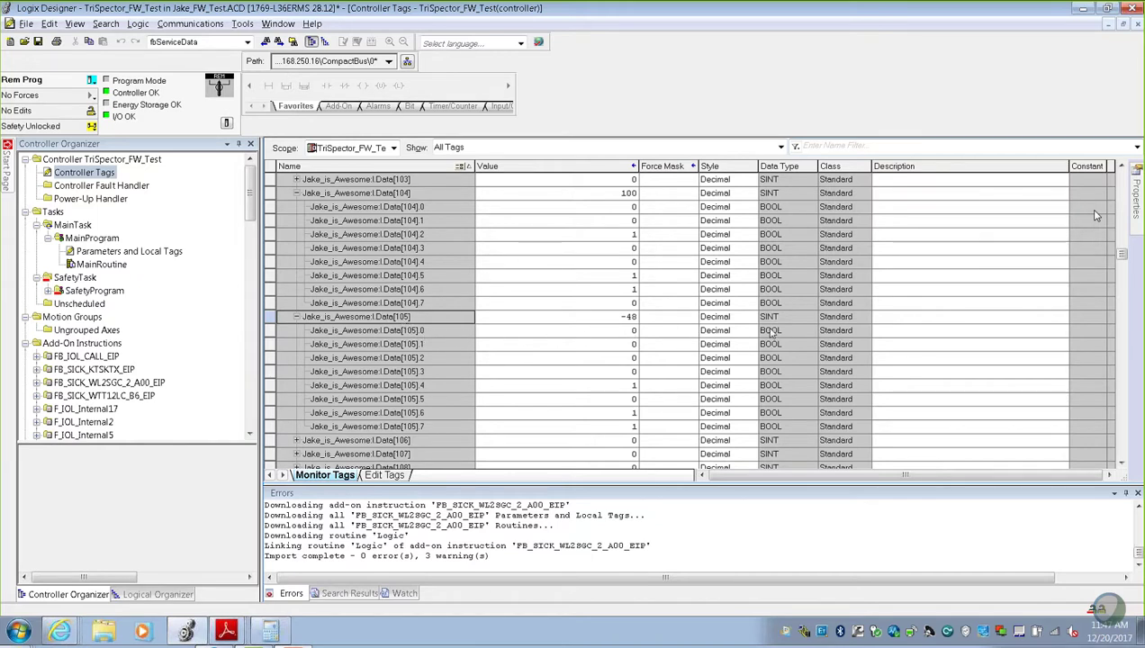
Step: Describe Data[105].0 as 'Q output' and Data[105].2 as 'QoR alarm'
left_click(914, 332)
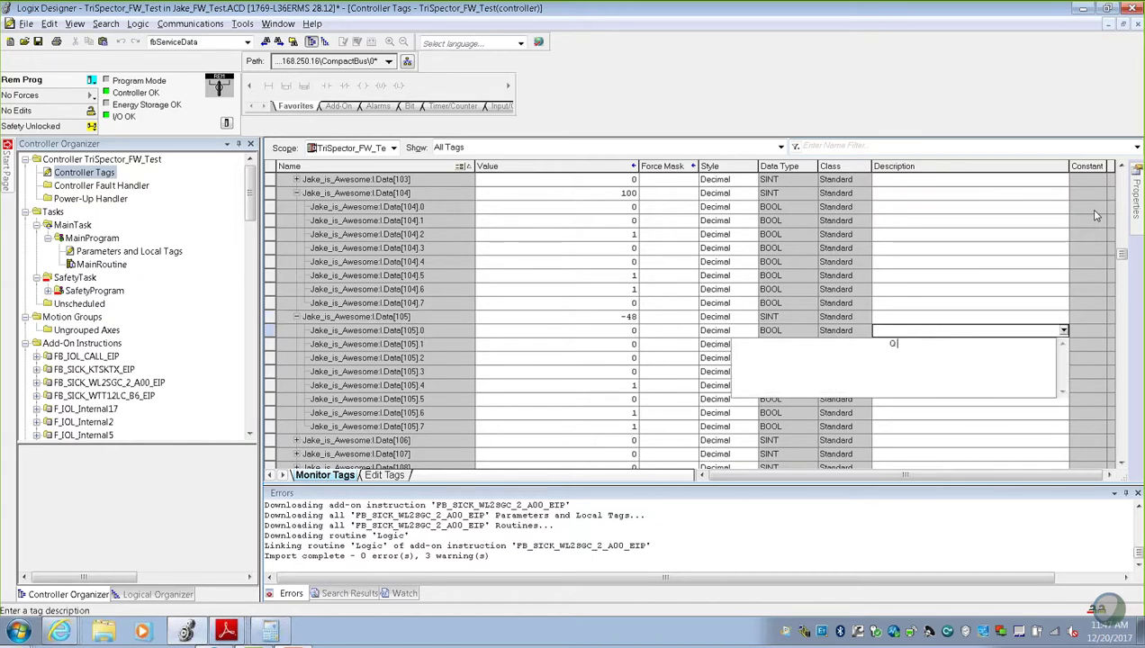
type("Q output")
key("Return")
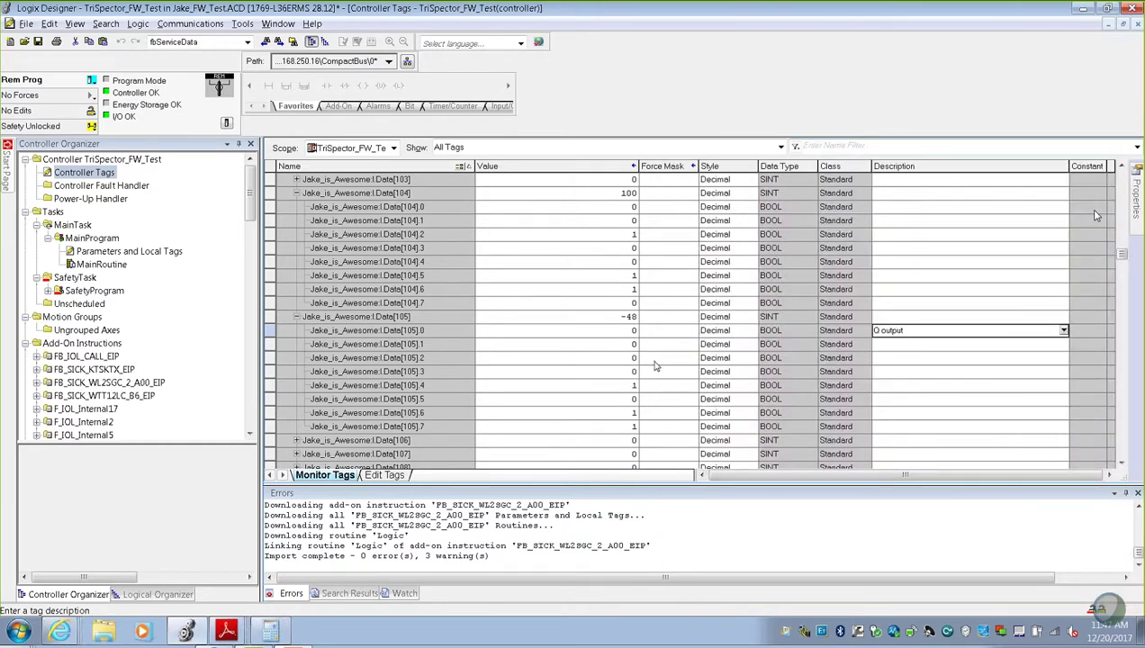
left_click(890, 360)
type("QoR alarm")
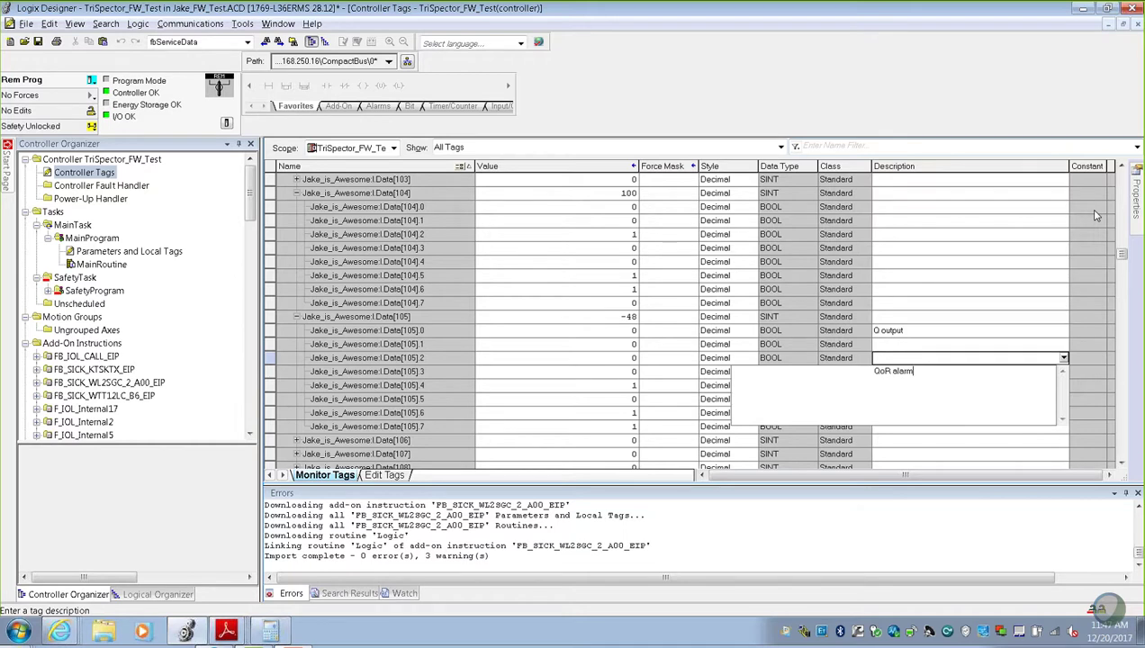
left_click(1042, 332)
Step: Leave bit 3 blank and describe Data[105].5 as 'emission color'
left_click(890, 374)
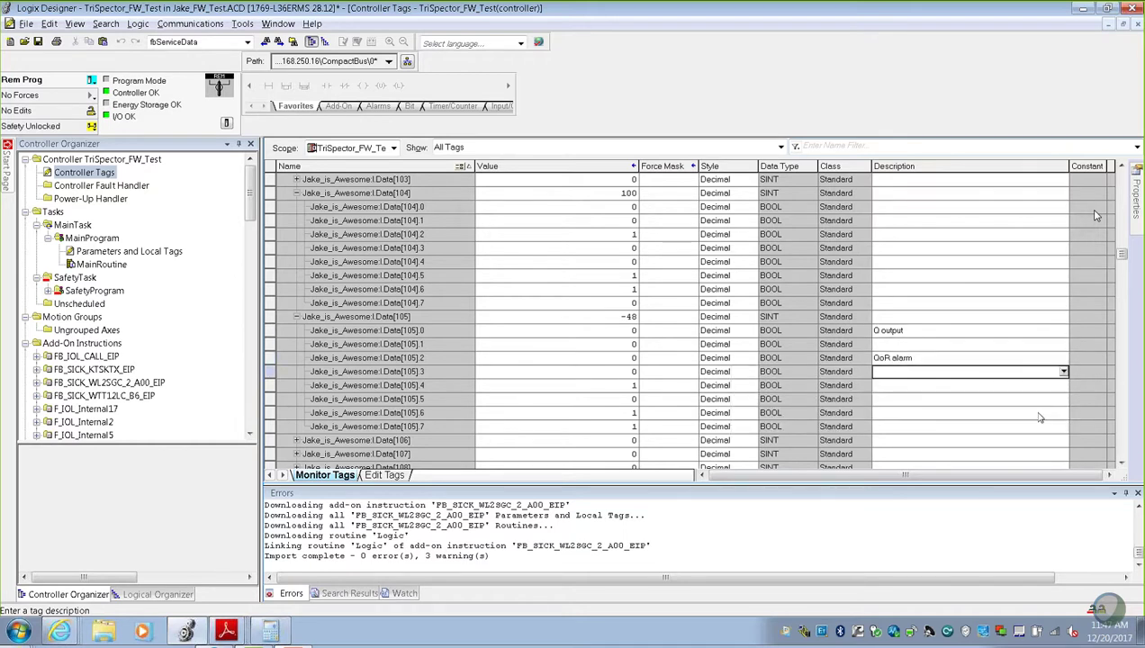
left_click(899, 400)
left_click(901, 398)
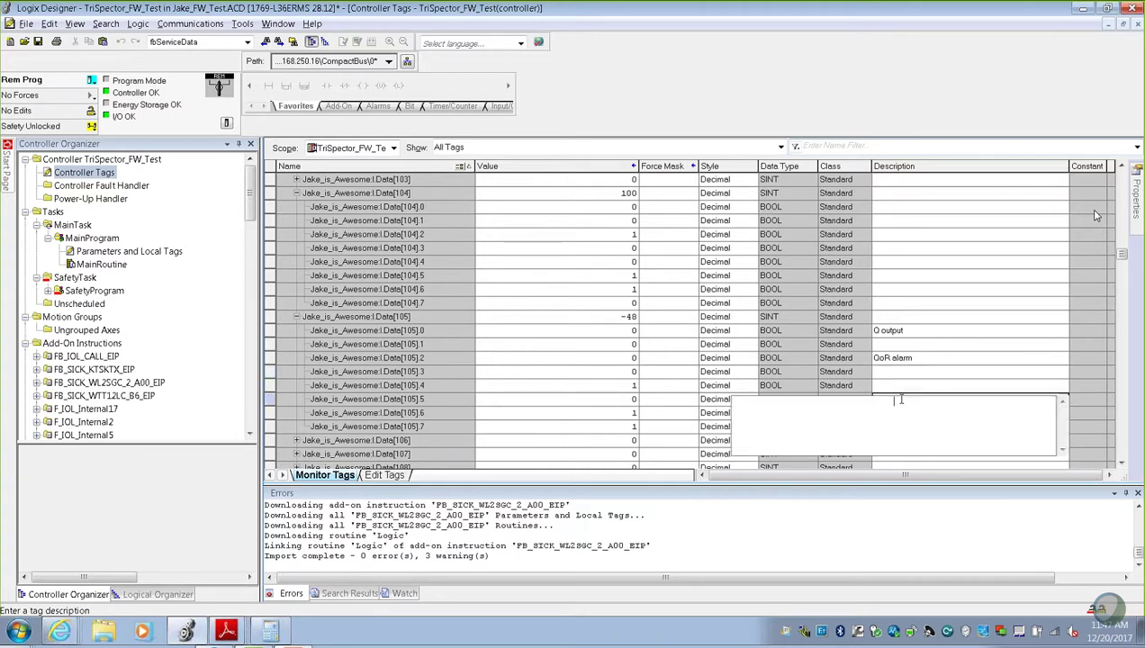
type("emission color")
key("Return")
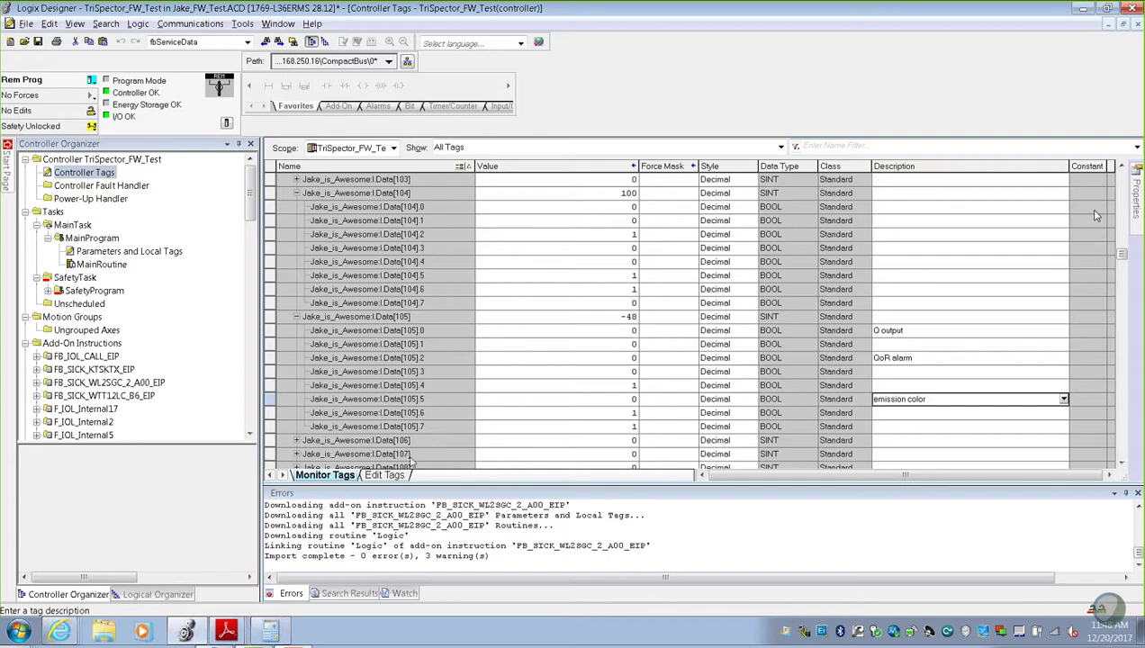
Step: Show 50 as binary in Calculator, checking it against the KTS datasheet and Logix Designer
left_click(271, 631)
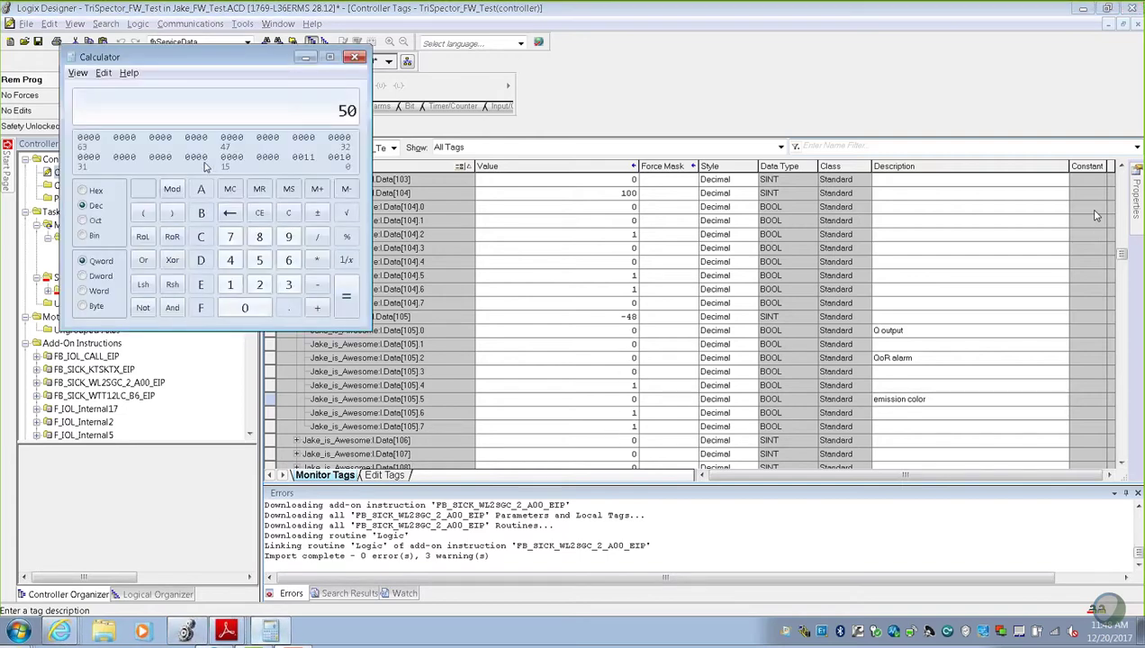
left_click(84, 236)
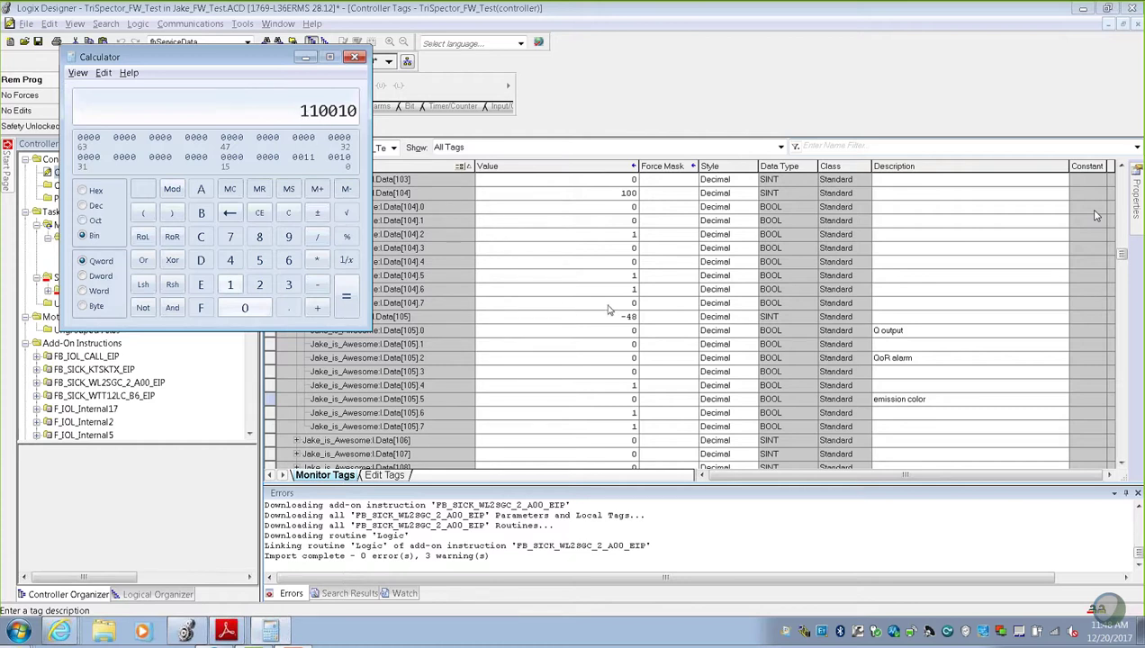
key("alt+Tab")
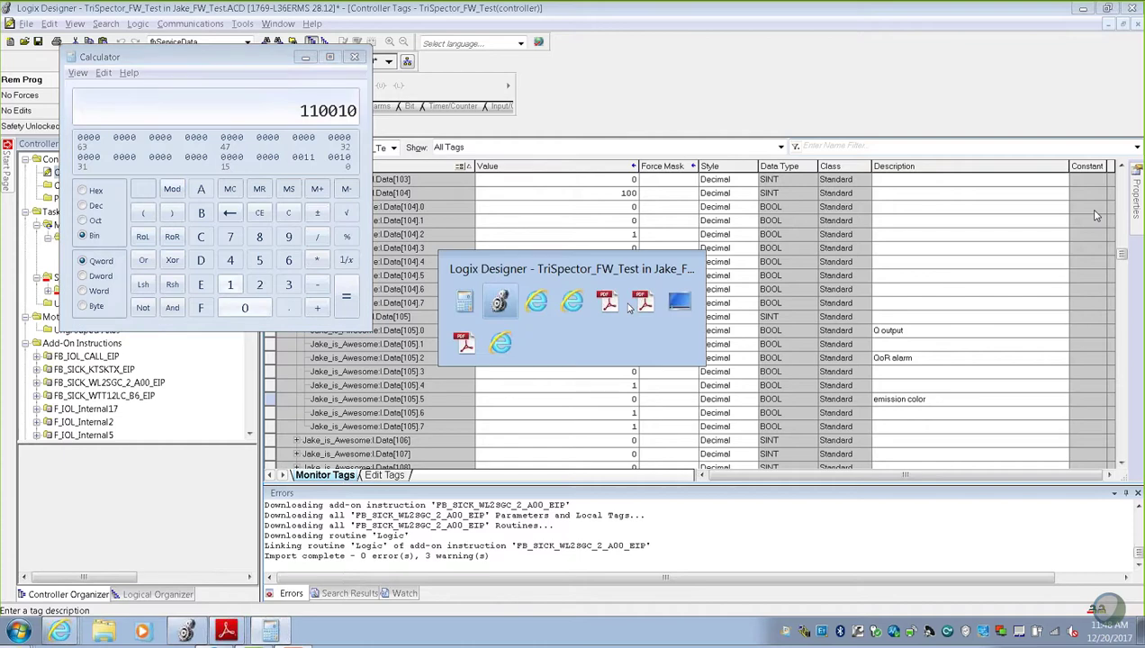
key("Tab")
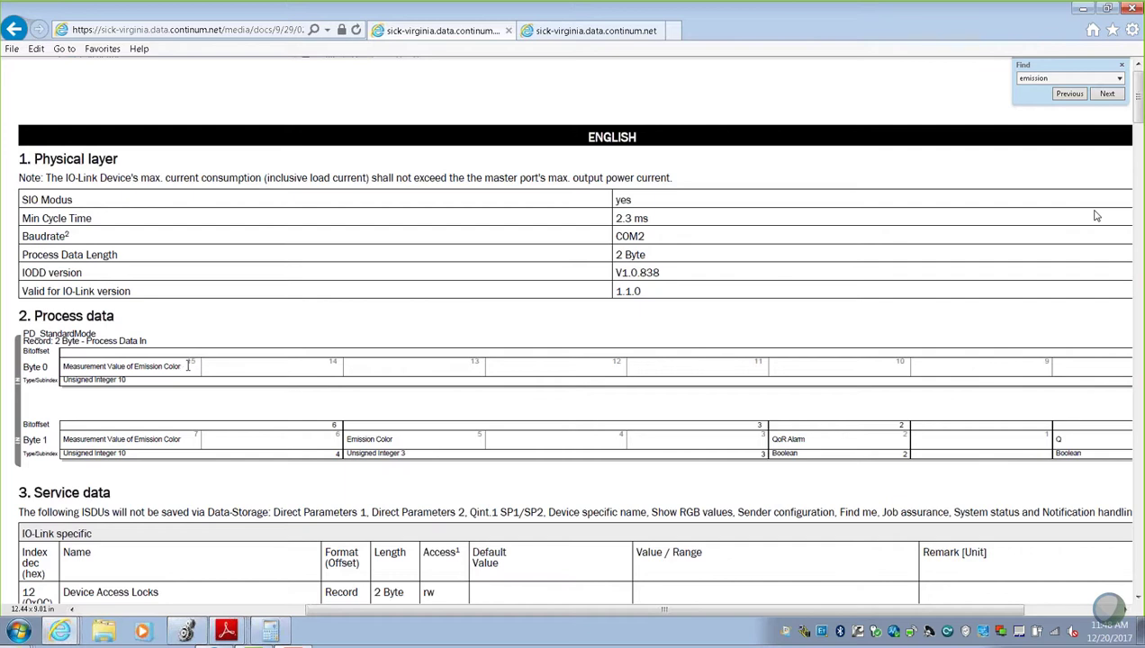
key("alt+Tab")
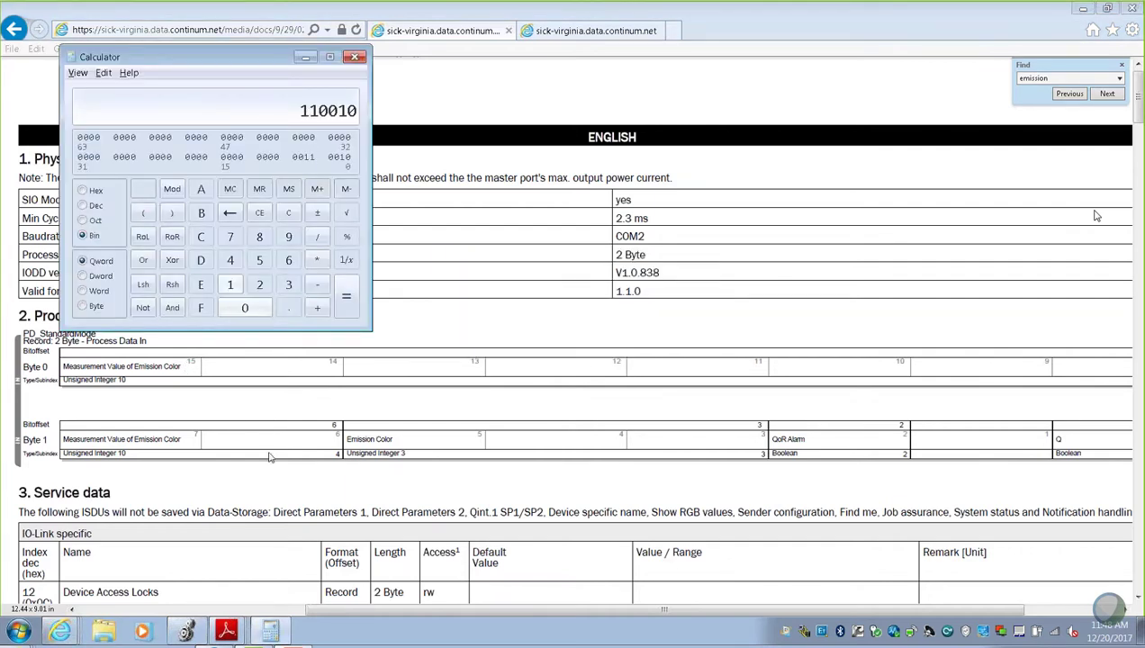
left_click(186, 633)
key("alt+Tab")
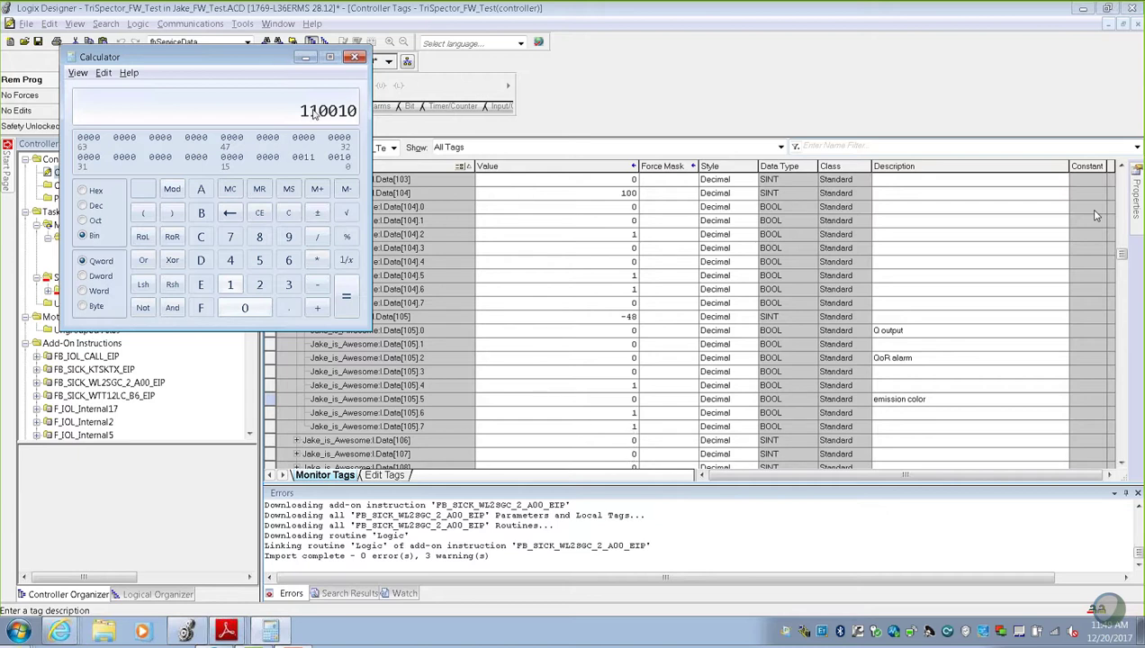
Step: Convert binary 110010011 to decimal 403, then binary 10 to decimal 2
type("110010011")
key("F6")
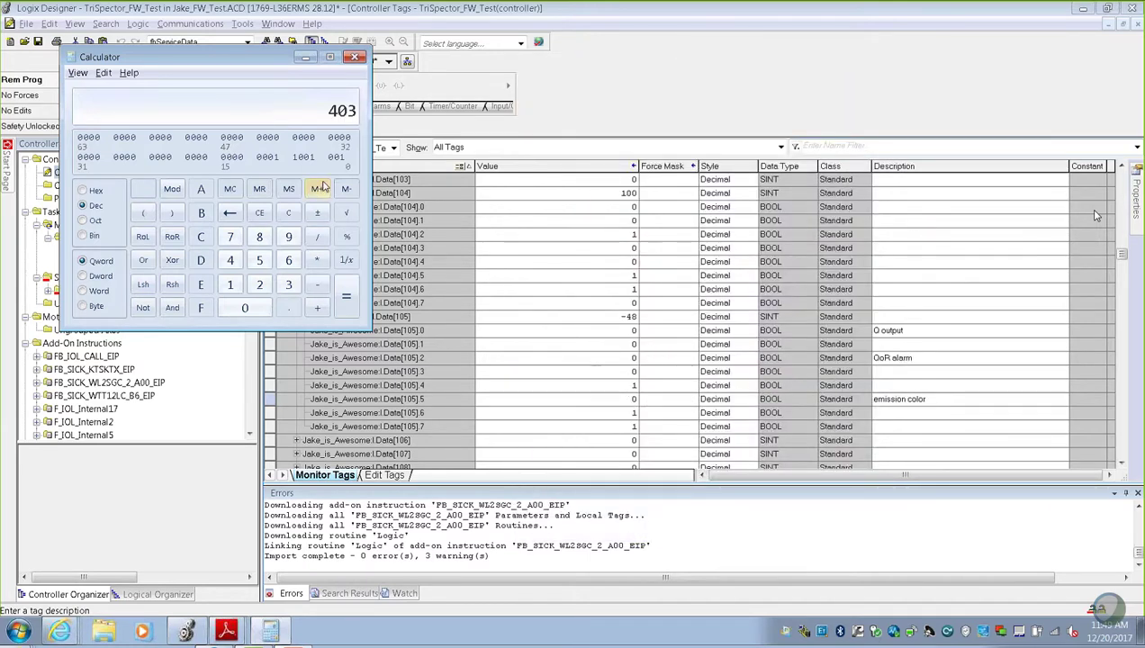
key("Escape")
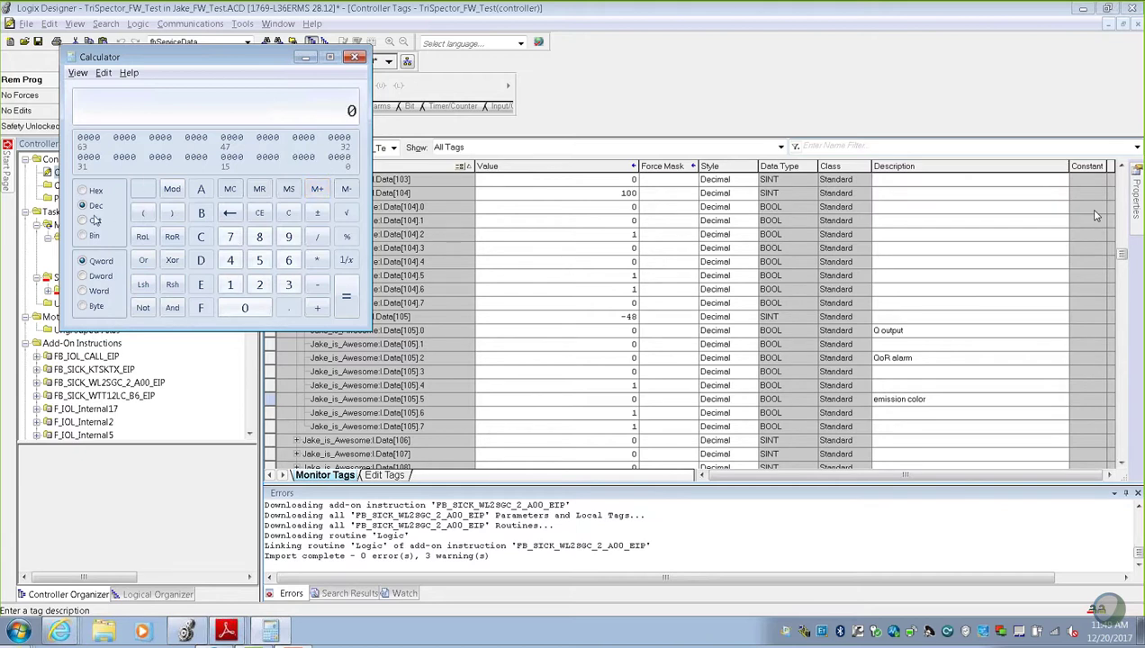
left_click(82, 235)
type("10")
left_click(83, 205)
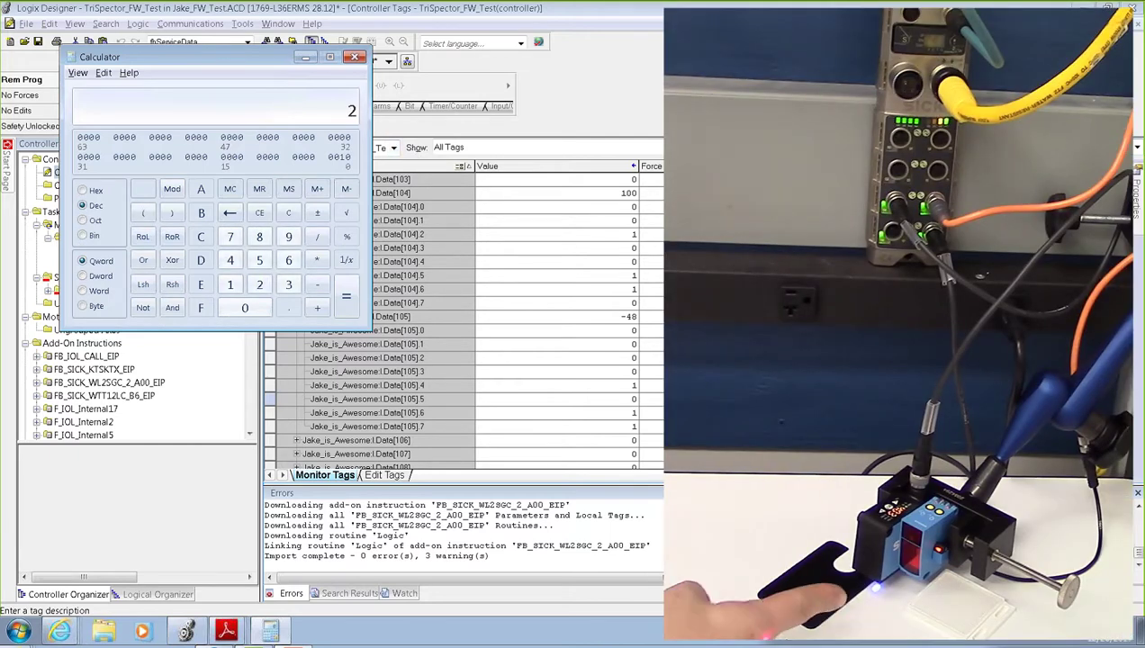
Step: Scroll down through the service data tables of the KTS datasheet in the browser
key("alt+Tab")
key("alt+Tab")
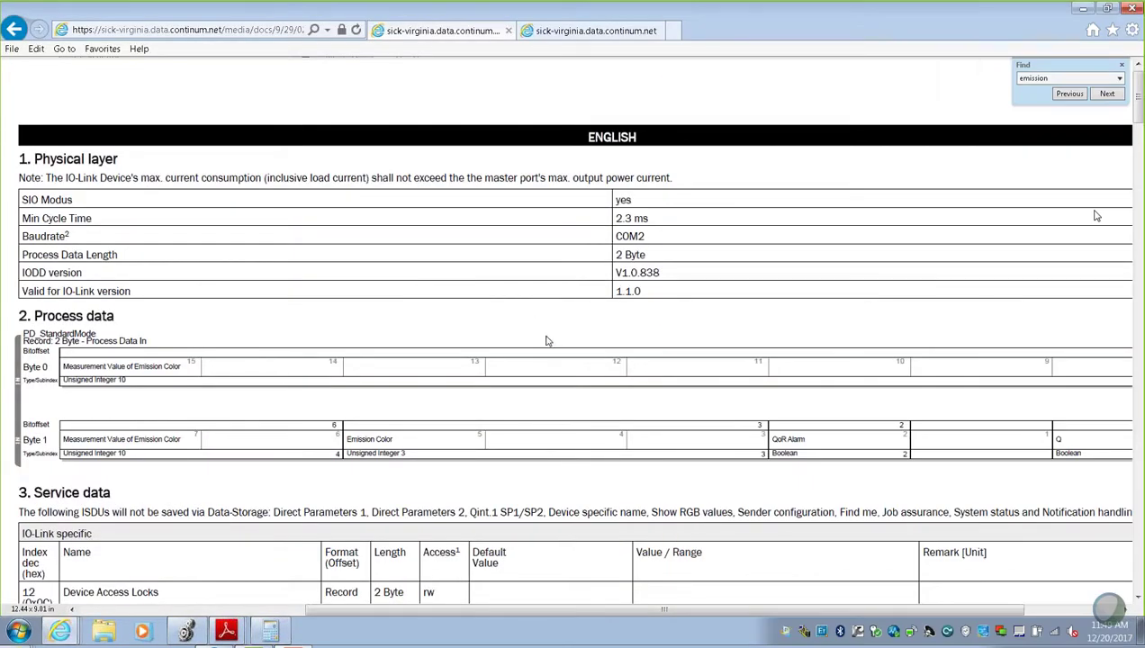
scroll(552, 342, "down", 4)
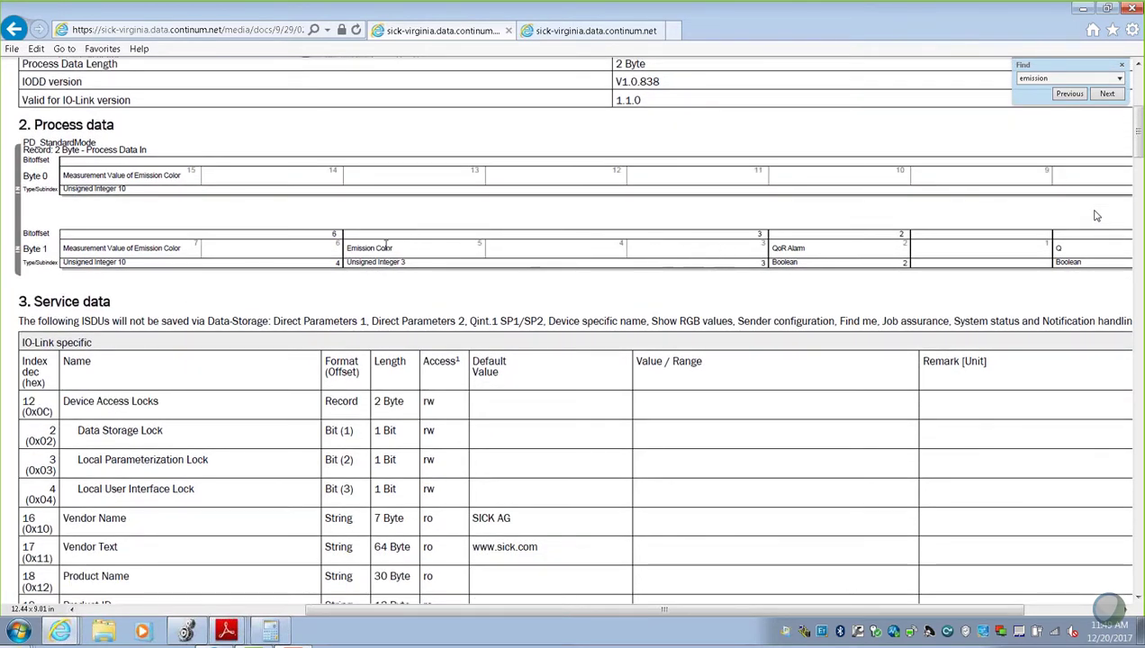
scroll(1138, 162, "down", 3)
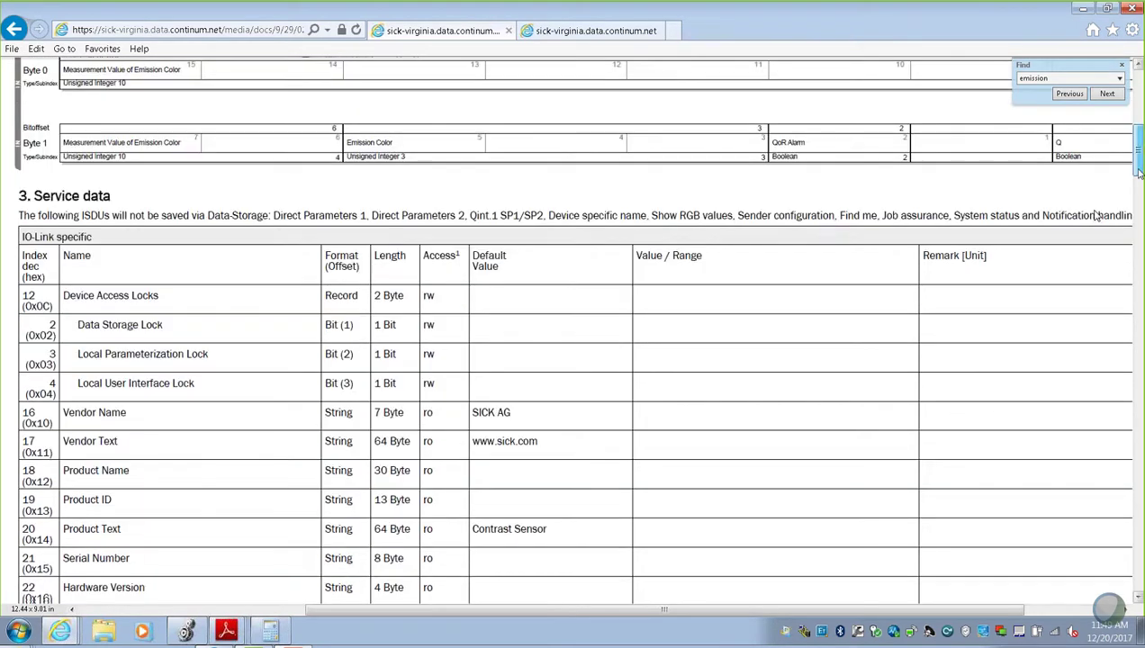
left_click_drag(1138, 172, 1138, 303)
scroll(1096, 216, "down", 10)
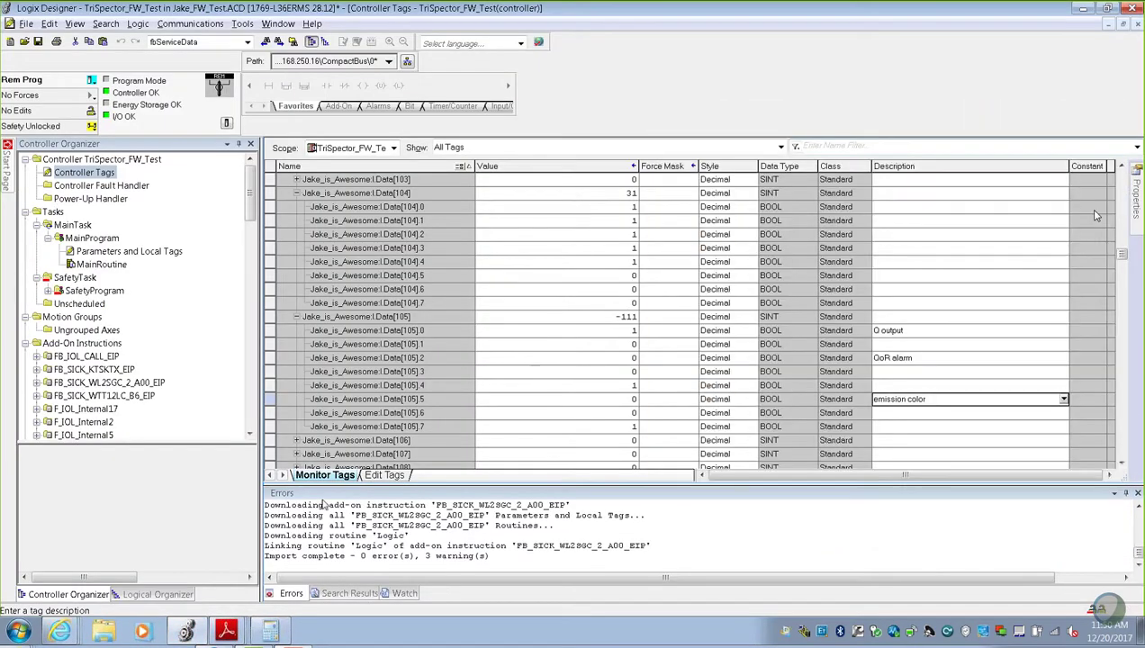
Step: Enter binary 1111110 in Calculator and read its decimal value, 126
left_click(268, 633)
left_click(82, 235)
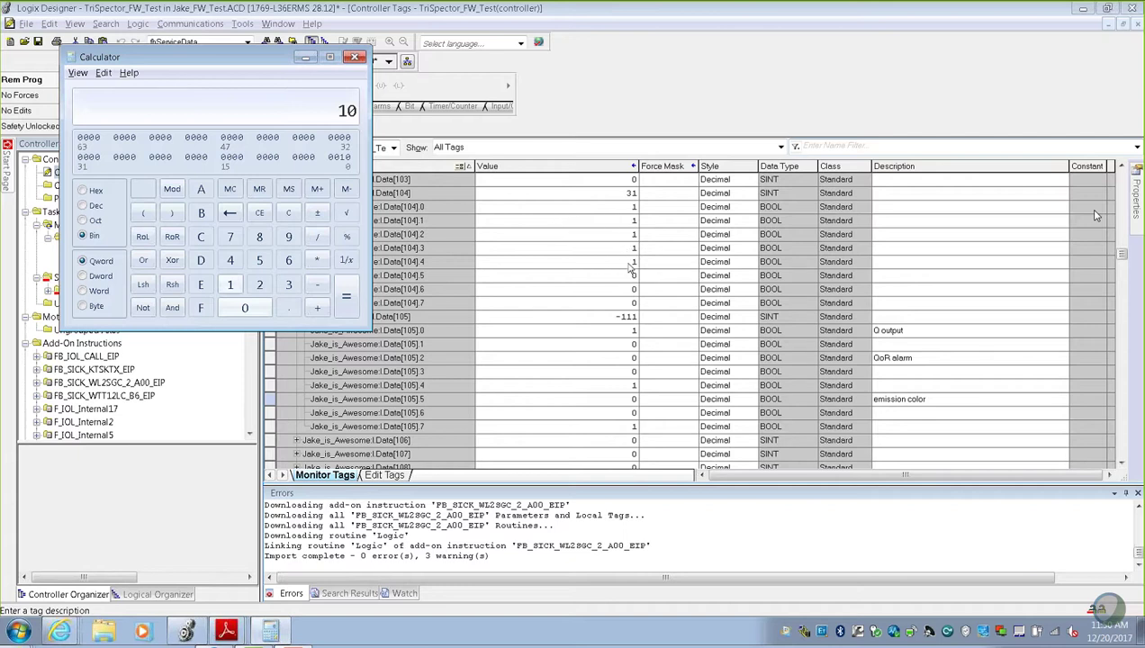
key("BackSpace")
type("111110")
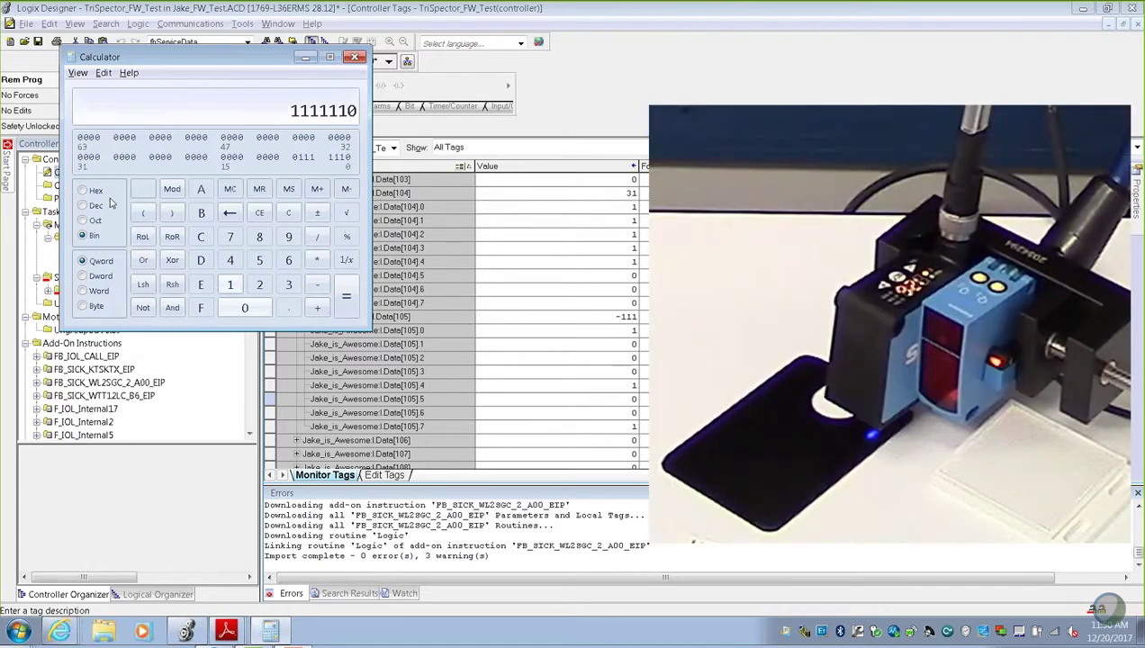
left_click(99, 206)
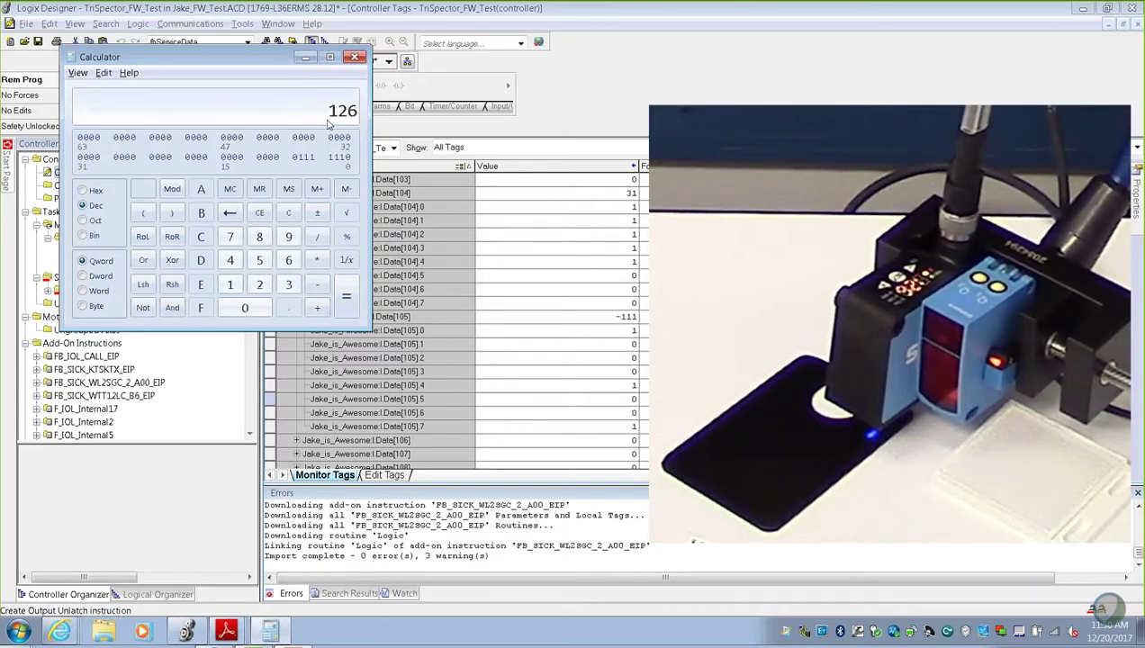